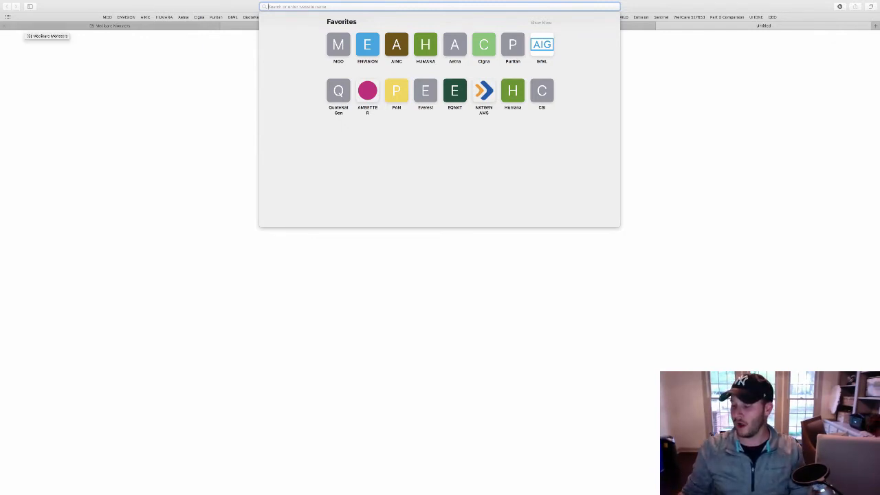
Go to aetnaseniorproducts.com in Safari
{"action": "type", "text": "aetnaseniorproducts.com"}
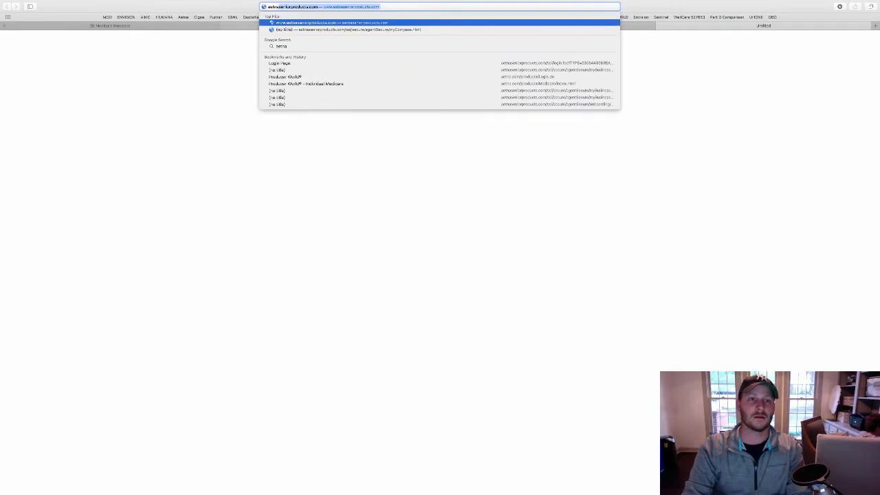
{"action": "key", "text": "Return"}
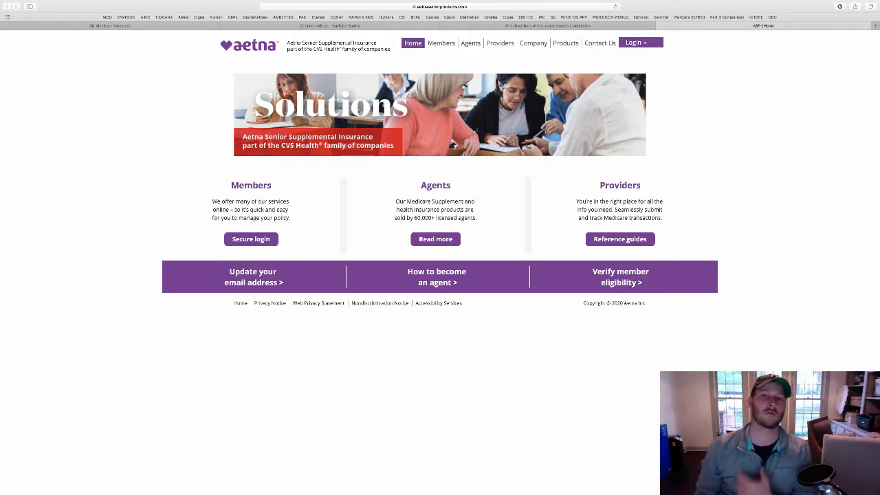
Log in through Login > Agents using a saved agent account from the autofill list
{"action": "left_click", "coordinate": [636, 43]}
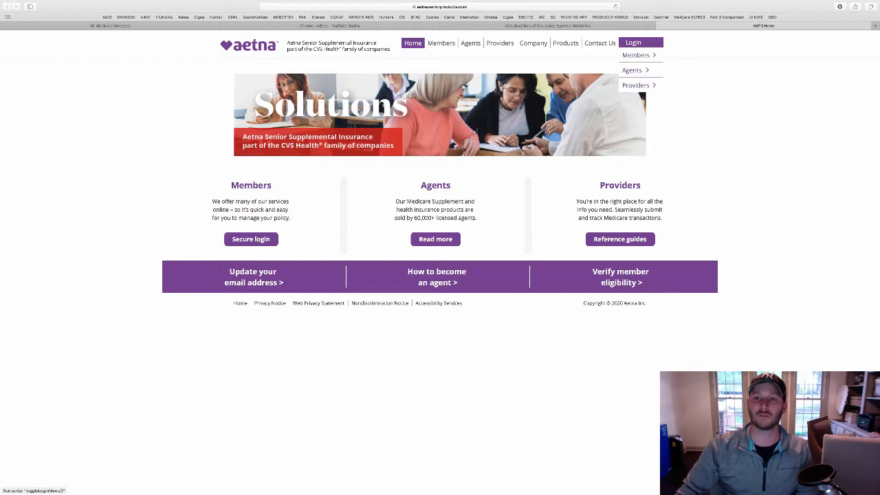
{"action": "left_click", "coordinate": [635, 70]}
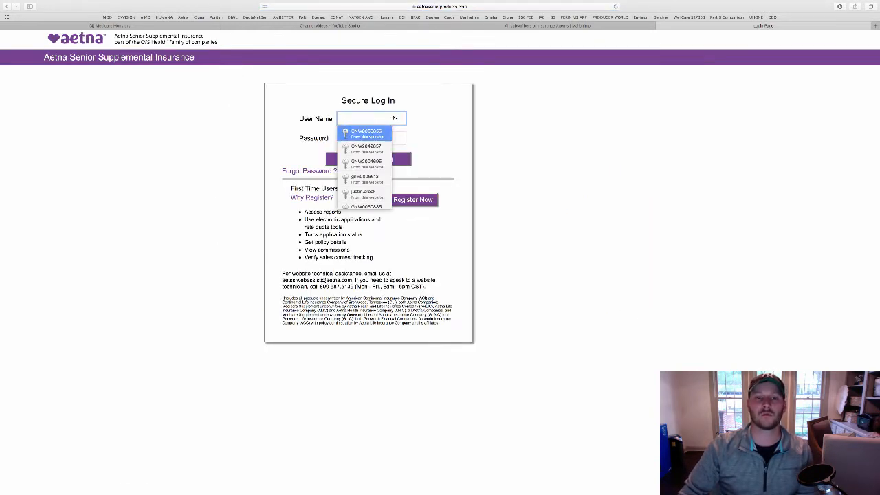
{"action": "key", "text": "Down"}
{"action": "key", "text": "Down"}
{"action": "key", "text": "Down"}
{"action": "key", "text": "Down"}
{"action": "key", "text": "Down"}
{"action": "key", "text": "Down"}
{"action": "key", "text": "Down"}
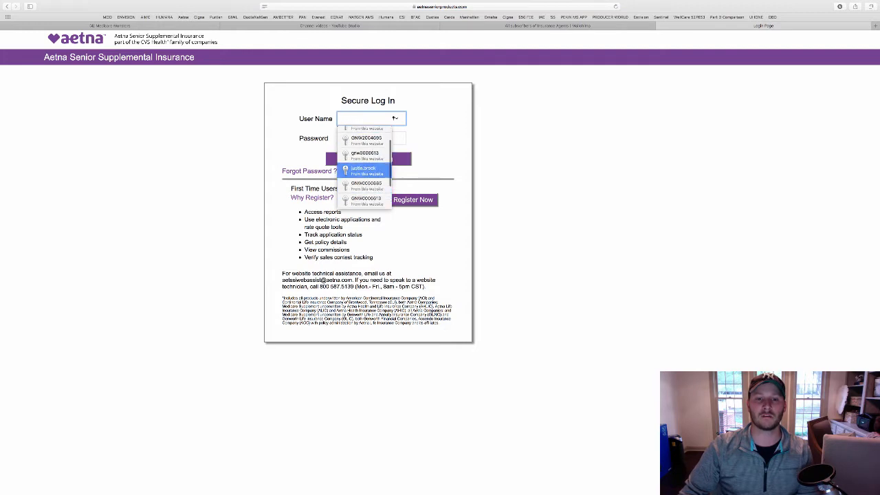
{"action": "key", "text": "Return"}
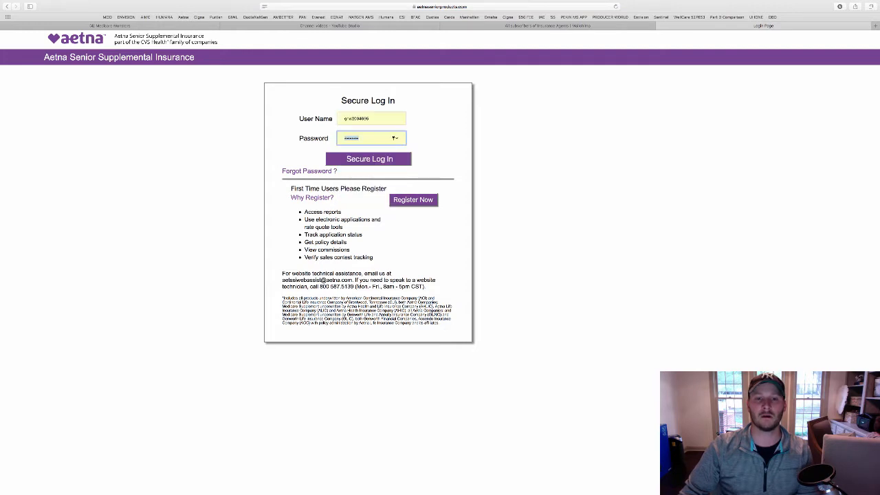
{"action": "key", "text": "Return"}
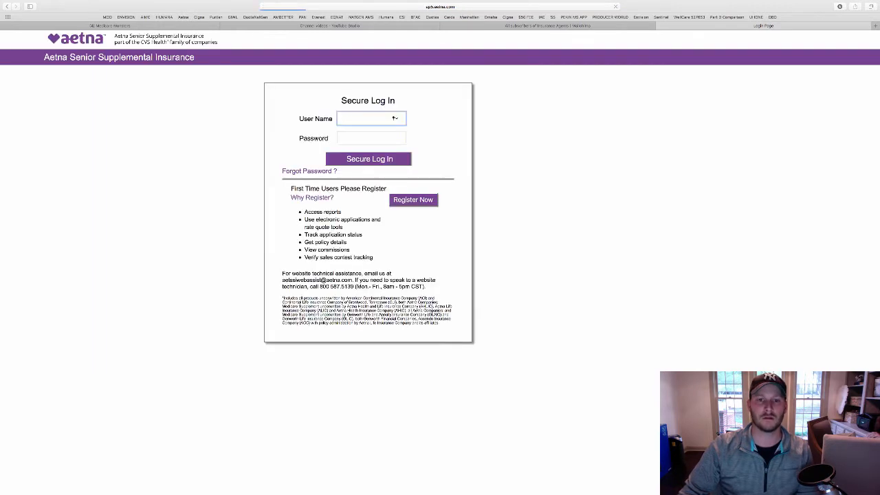
{"action": "key", "text": "Down"}
{"action": "key", "text": "Down"}
{"action": "key", "text": "Down"}
{"action": "key", "text": "Down"}
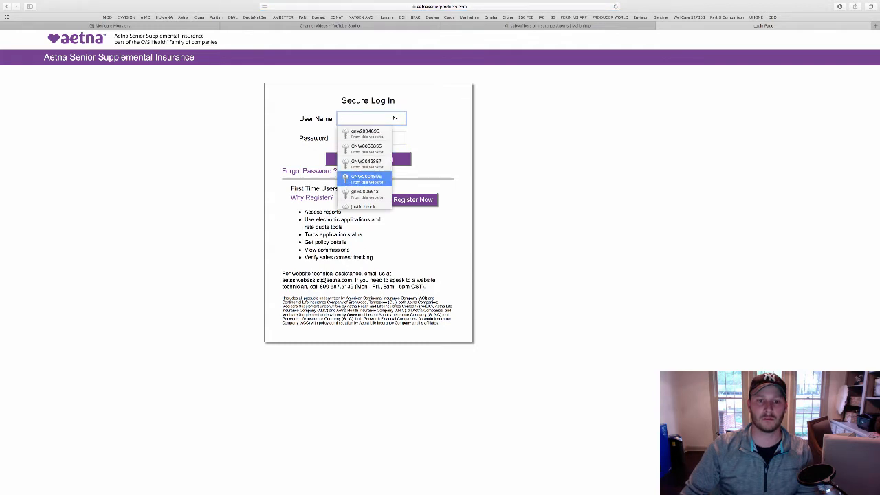
{"action": "key", "text": "Return"}
{"action": "key", "text": "Return"}
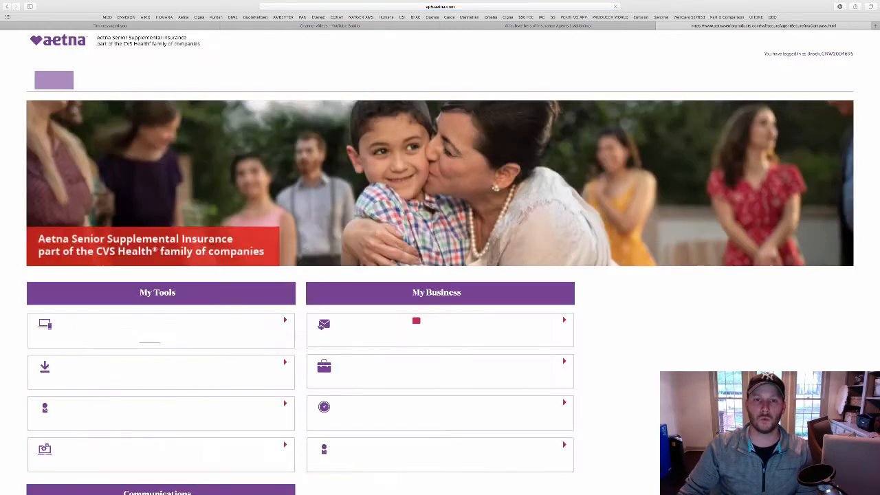
{"action": "mouse_move", "coordinate": [232, 80]}
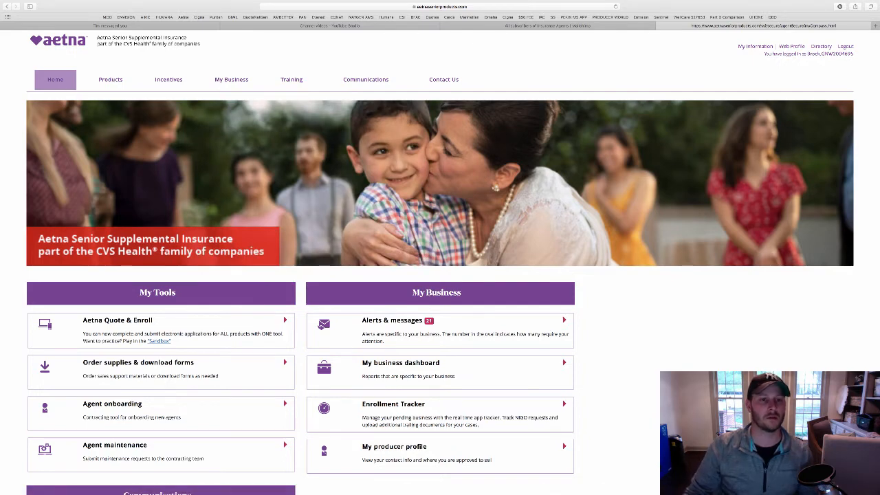
{"action": "mouse_move", "coordinate": [304, 80]}
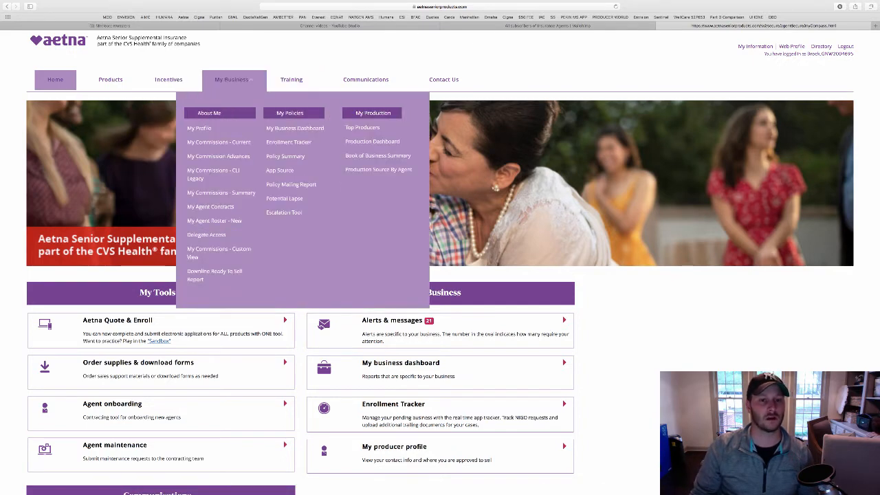
{"action": "mouse_move", "coordinate": [168, 80]}
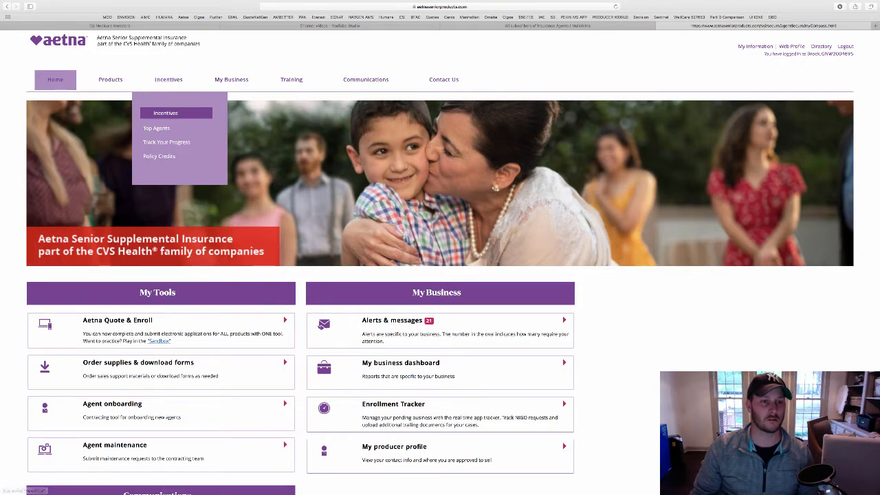
{"action": "mouse_move", "coordinate": [110, 80]}
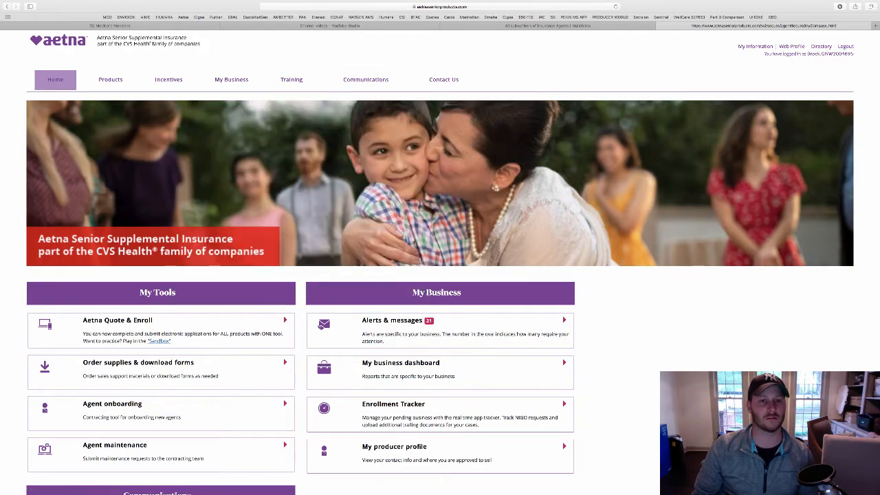
{"action": "mouse_move", "coordinate": [390, 80]}
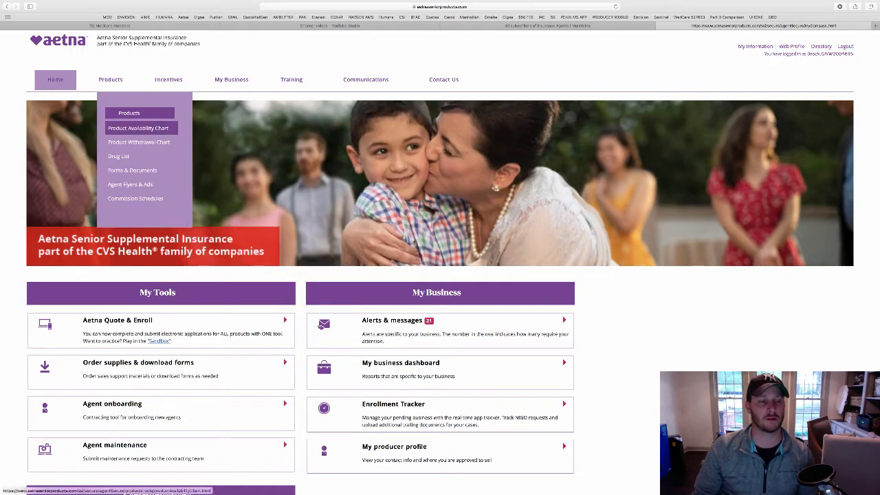
Open the Product Availability Chart for Alabama and view its downloadable PDF
{"action": "left_click", "coordinate": [137, 127]}
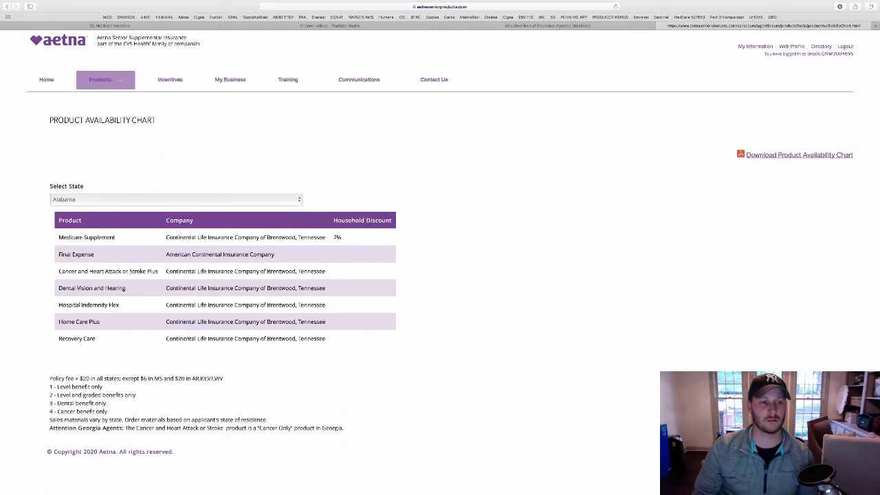
{"action": "left_click", "coordinate": [175, 199]}
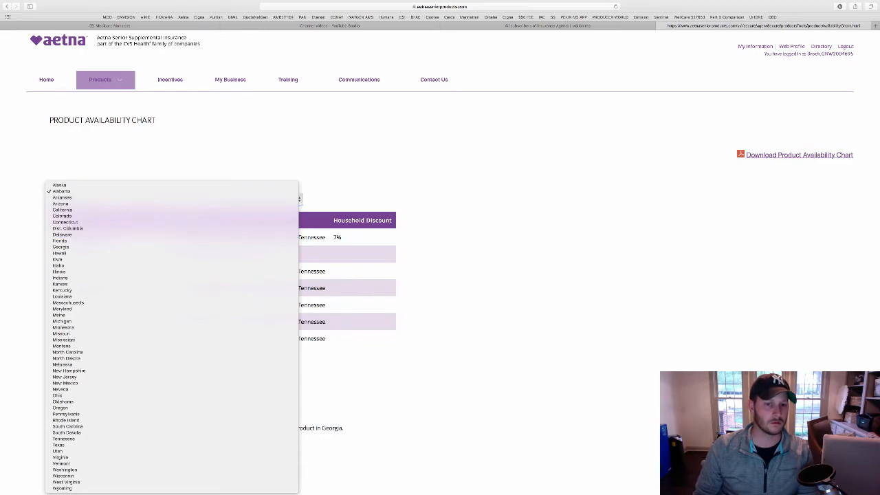
{"action": "key", "text": "Escape"}
{"action": "left_click", "coordinate": [798, 154]}
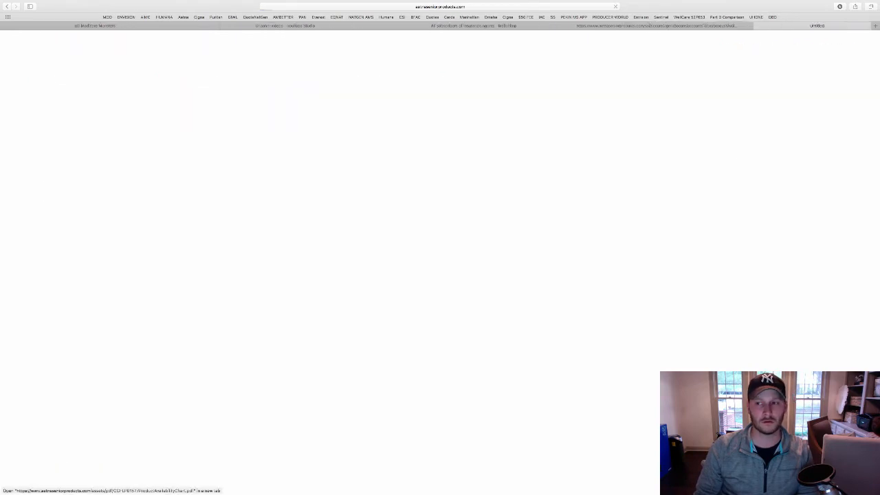
{"action": "scroll", "coordinate": [440, 275], "scroll_direction": "down", "scroll_amount": 15}
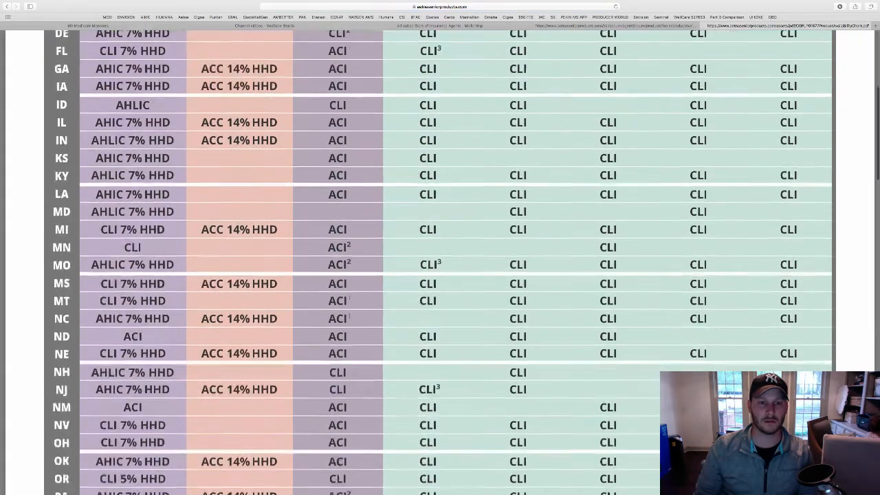
{"action": "scroll", "coordinate": [440, 276], "scroll_direction": "up", "scroll_amount": 10}
{"action": "scroll", "coordinate": [440, 275], "scroll_direction": "up", "scroll_amount": 6}
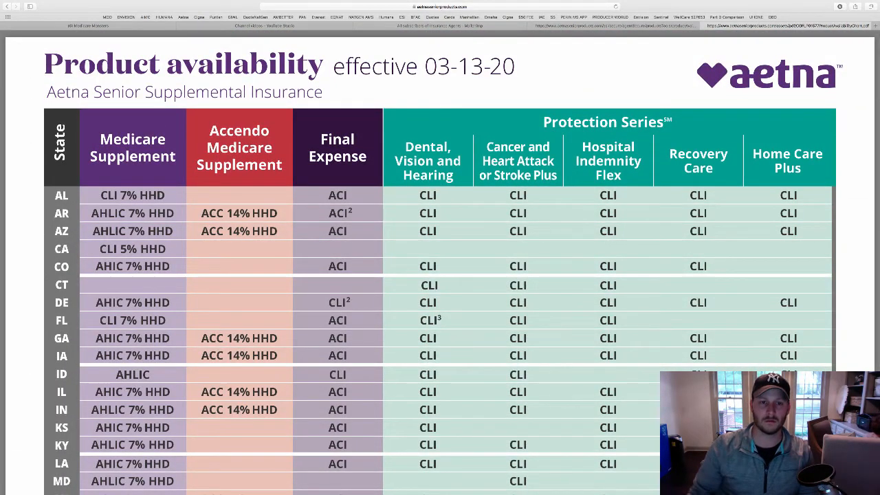
Save the chart as PDF 'AETNA Product Availability Chart' on the Desktop and close the tab
{"action": "key", "text": "super+p"}
{"action": "left_click", "coordinate": [340, 180]}
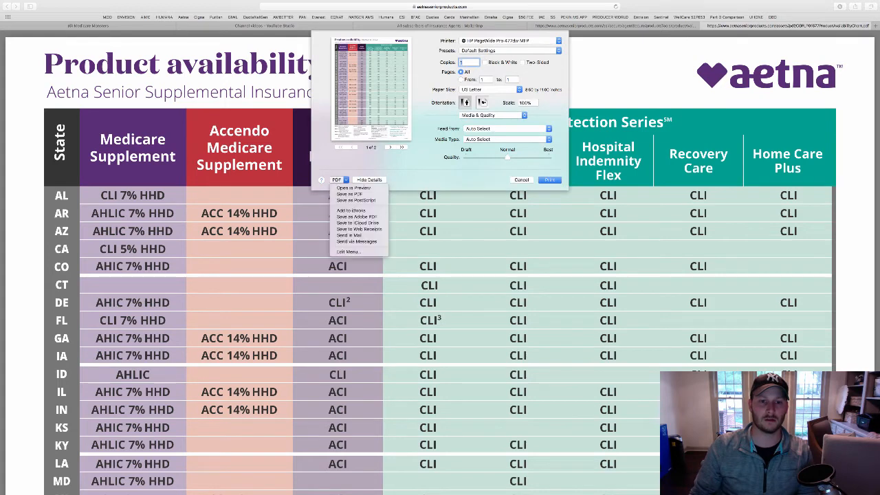
{"action": "left_click", "coordinate": [345, 195]}
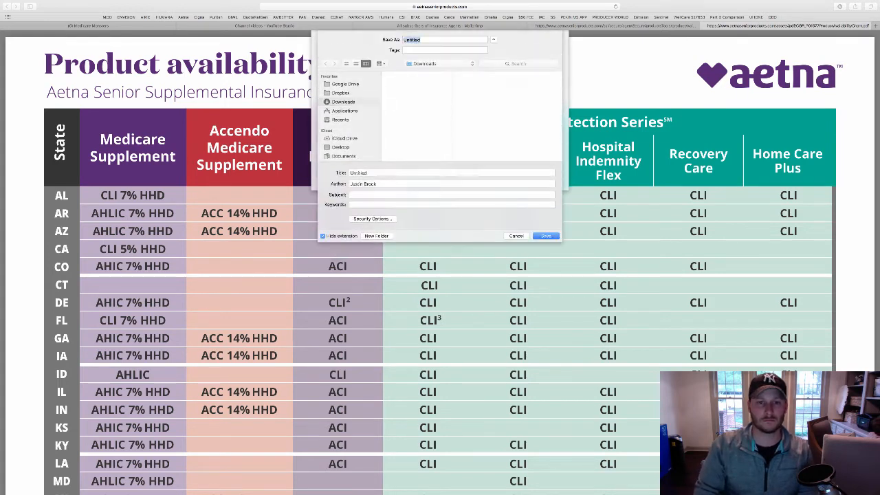
{"action": "type", "text": "AETNA P"}
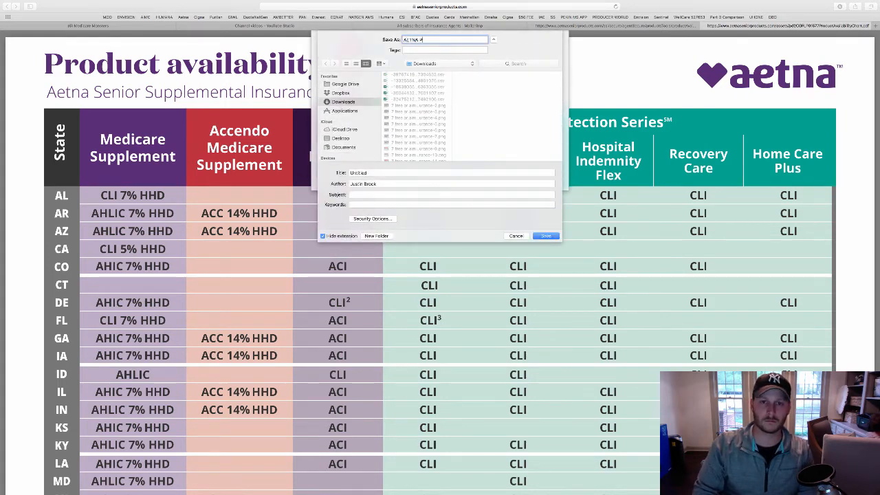
{"action": "type", "text": "roduct Avai"}
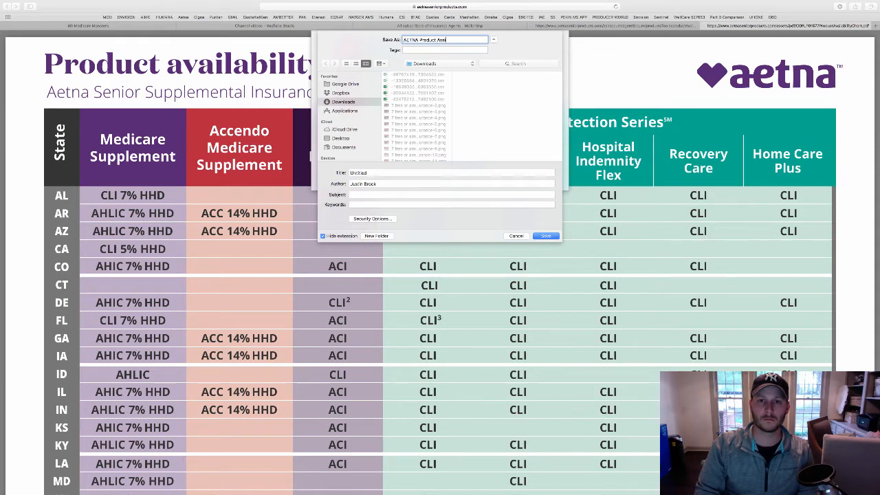
{"action": "type", "text": "lability Chart"}
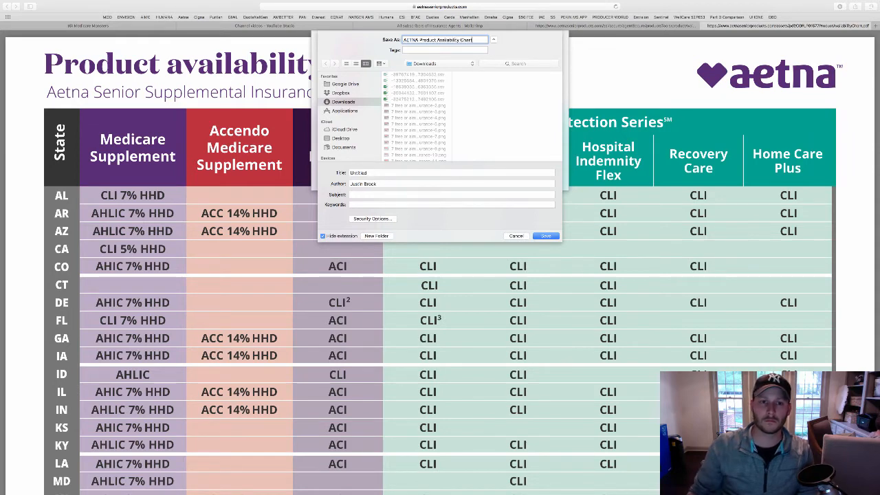
{"action": "left_click", "coordinate": [341, 139]}
{"action": "key", "text": "Return"}
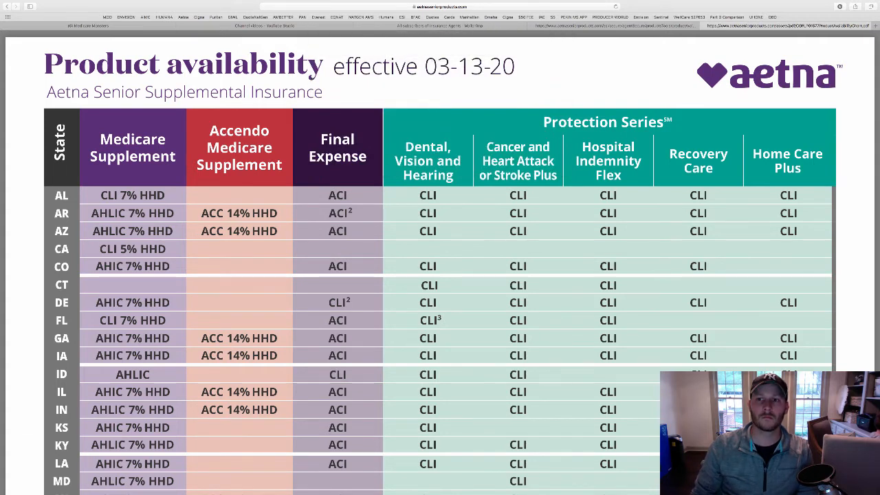
{"action": "key", "text": "super+w"}
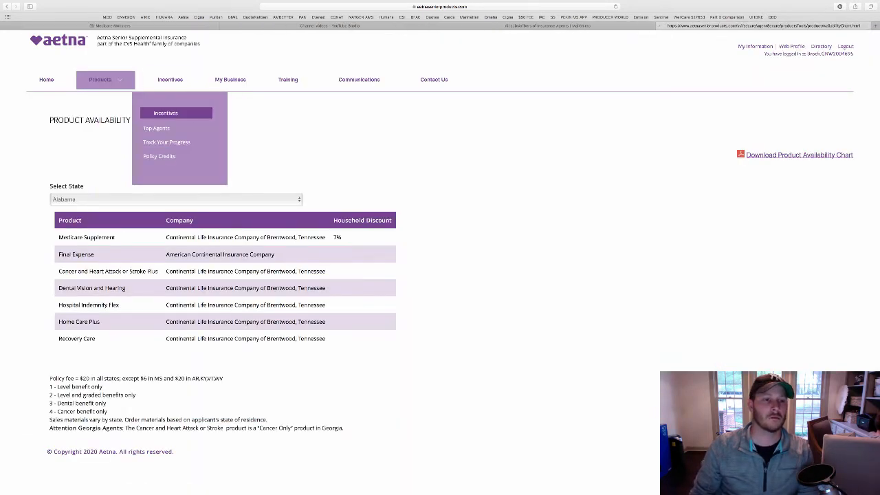
Open the New Agent Onboarding Dashboard from the agent home page
{"action": "mouse_move", "coordinate": [230, 80]}
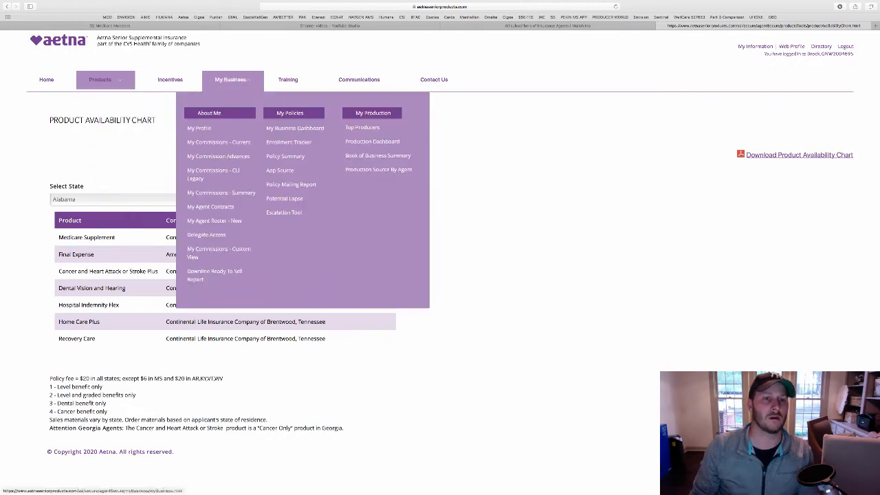
{"action": "left_click", "coordinate": [46, 80]}
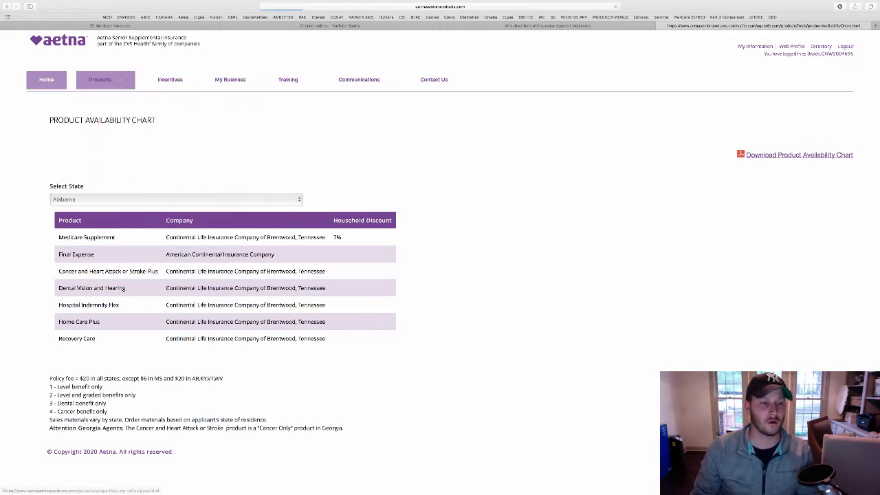
{"action": "scroll", "coordinate": [440, 275], "scroll_direction": "down", "scroll_amount": 2}
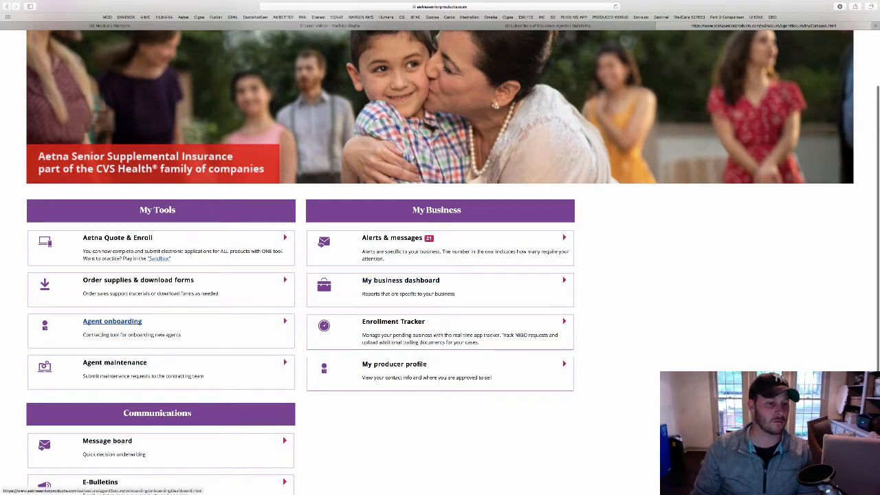
{"action": "left_click", "coordinate": [112, 321]}
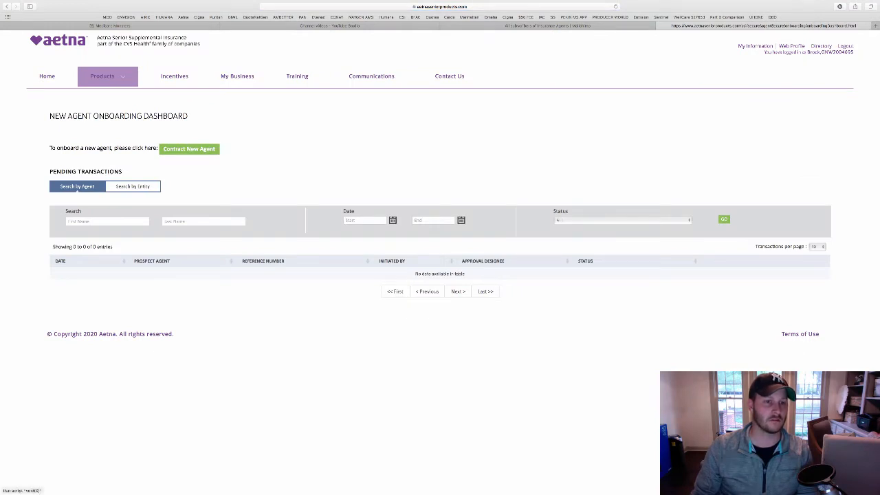
Click into the onboarding First Name field, then go back to the portal home page
{"action": "left_click", "coordinate": [189, 149]}
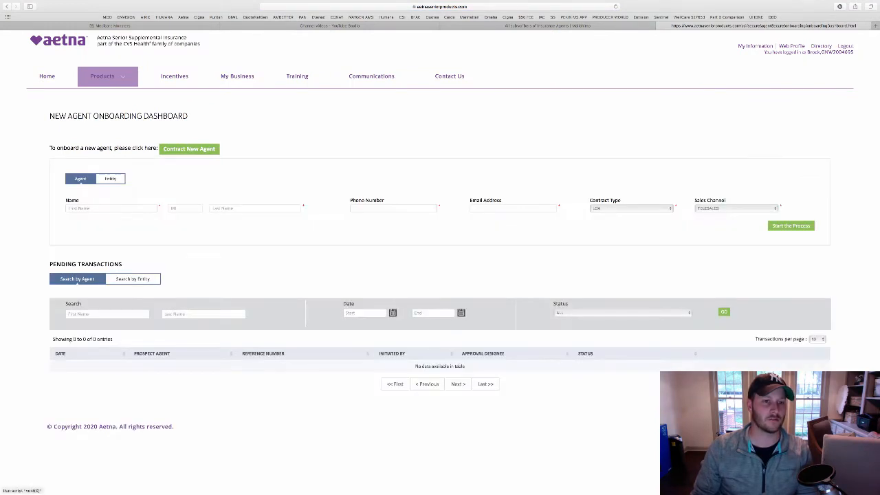
{"action": "left_click", "coordinate": [106, 208]}
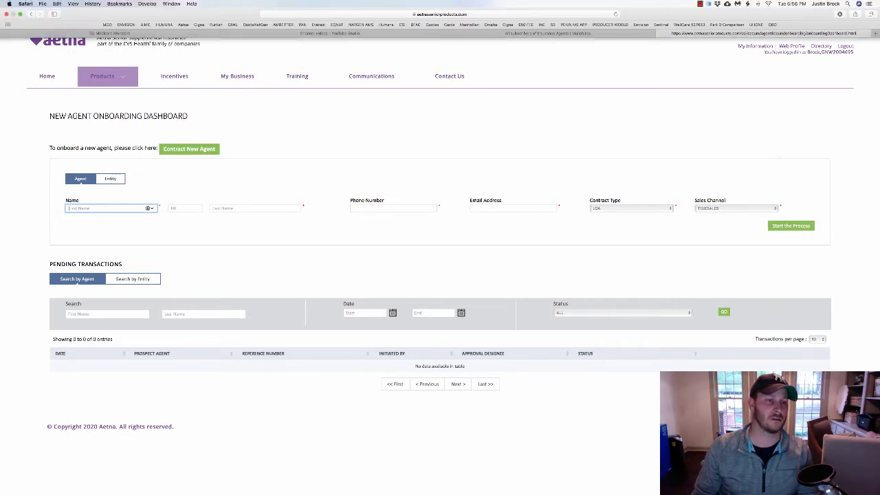
{"action": "left_click", "coordinate": [30, 14]}
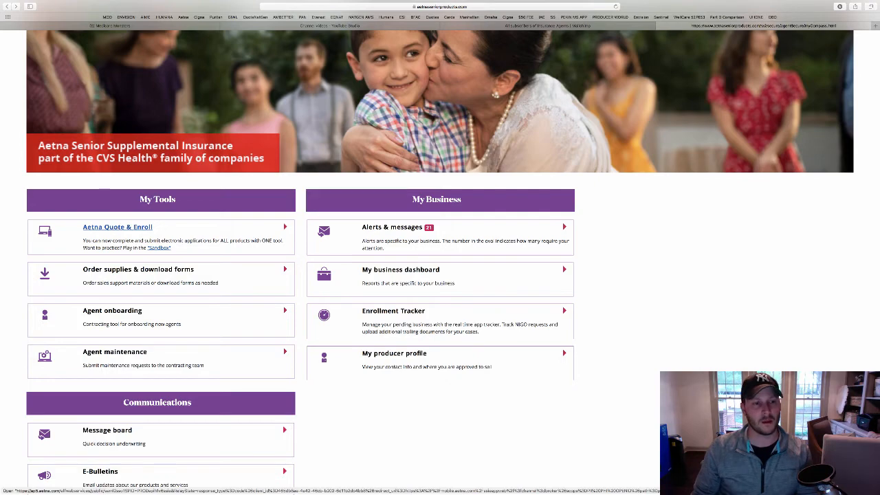
In Aetna Quote & Enroll, enter Applicant A's zip, birth date, 04/01/2020 effective date, male, non-tobacco
{"action": "scroll", "coordinate": [440, 275], "scroll_direction": "up", "scroll_amount": 3}
{"action": "scroll", "coordinate": [118, 225], "scroll_direction": "down", "scroll_amount": 3}
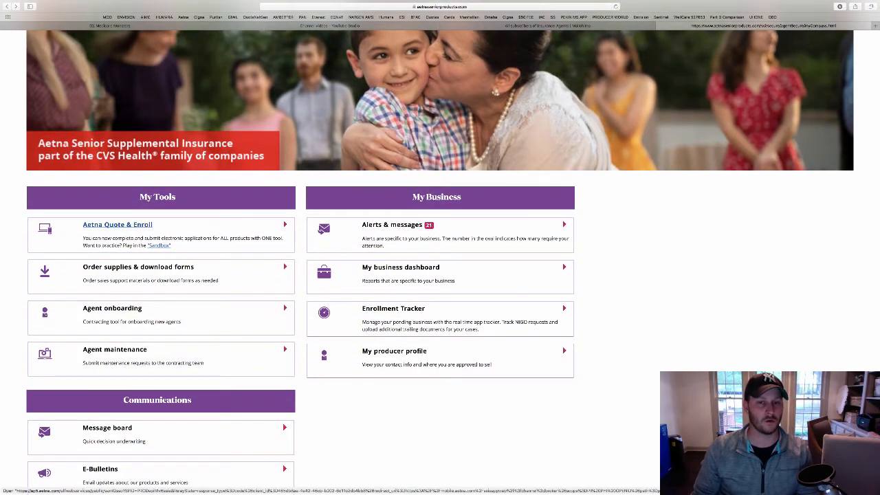
{"action": "left_click", "coordinate": [118, 225]}
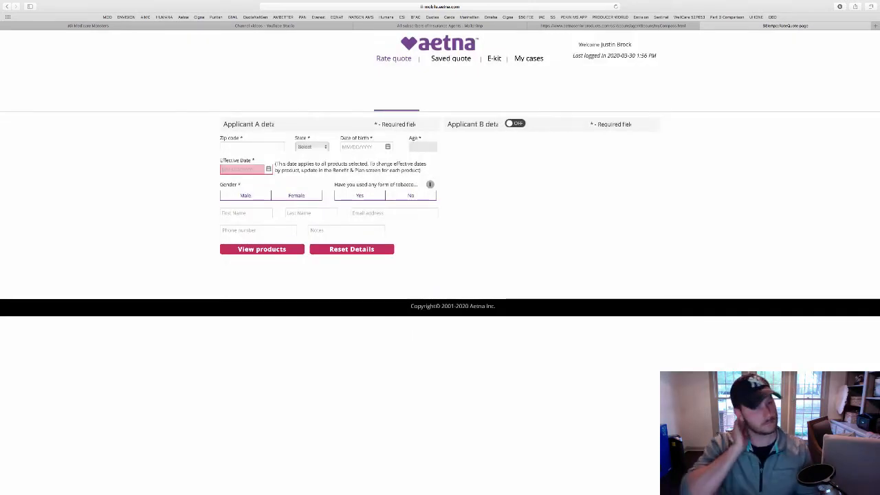
{"action": "left_click", "coordinate": [278, 147]}
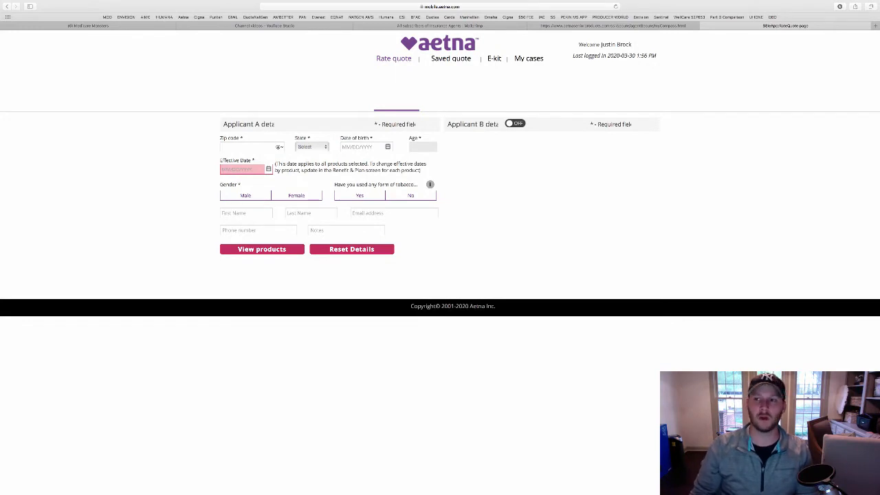
{"action": "type", "text": "38801"}
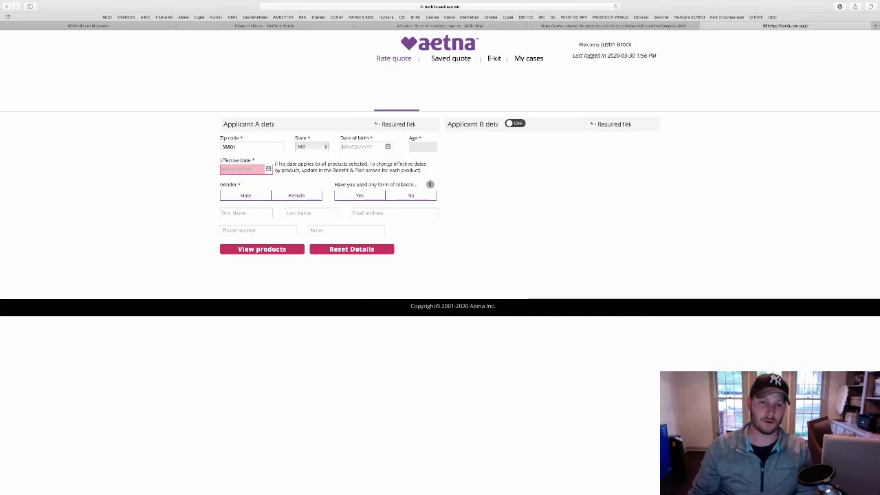
{"action": "type", "text": "01/"}
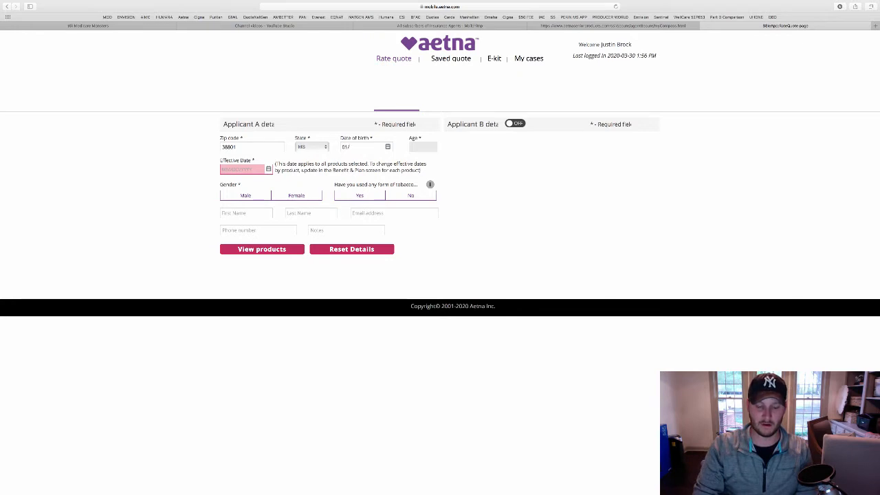
{"action": "type", "text": "27/1988"}
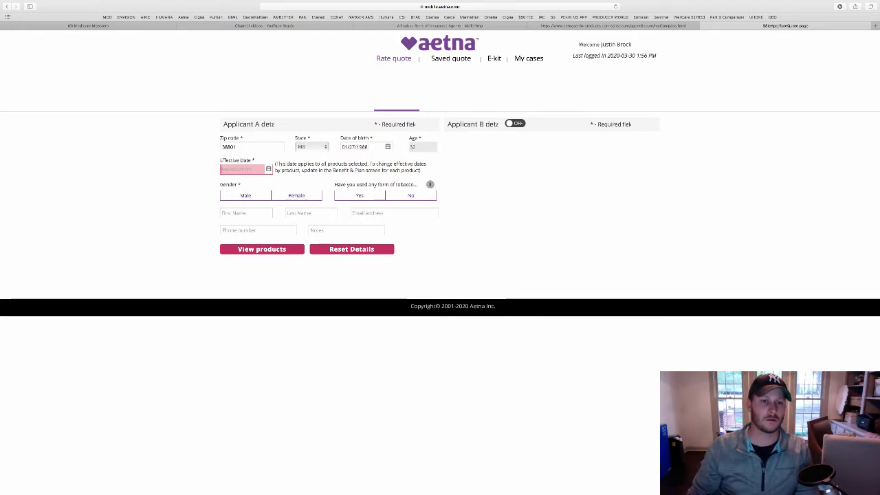
{"action": "type", "text": "04/01/2020"}
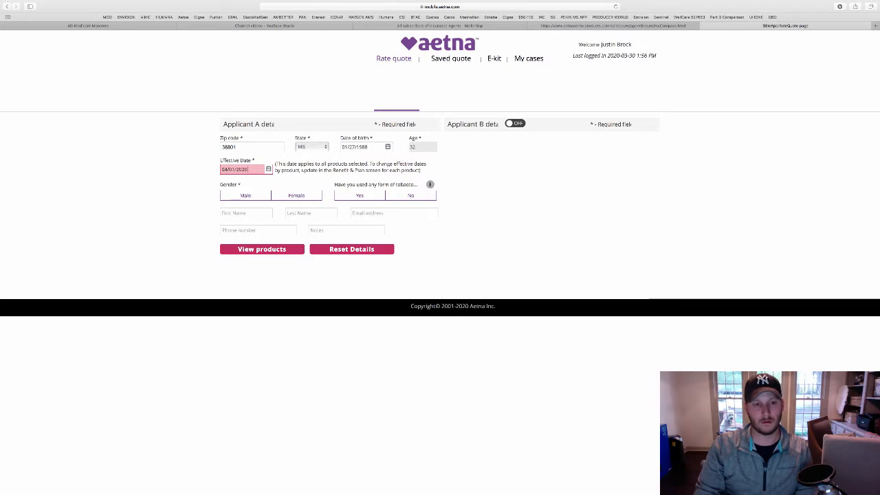
{"action": "left_click", "coordinate": [246, 196]}
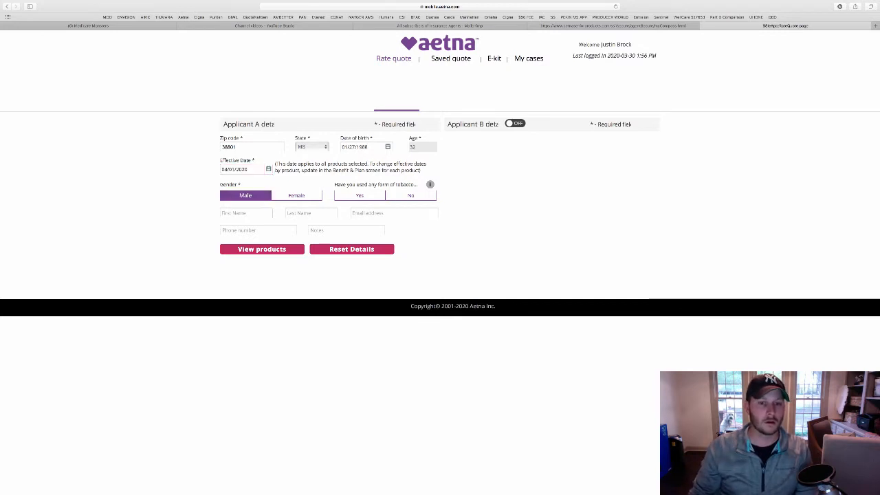
{"action": "left_click", "coordinate": [411, 196]}
Enter Applicant A's first name, last name and phone number
{"action": "left_click", "coordinate": [243, 213]}
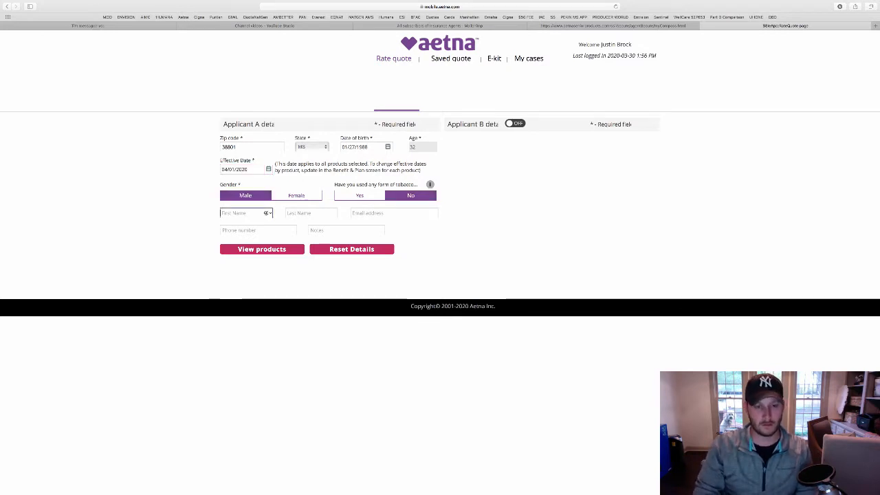
{"action": "key", "text": "Tab"}
{"action": "key", "text": "Tab"}
{"action": "key", "text": "Tab"}
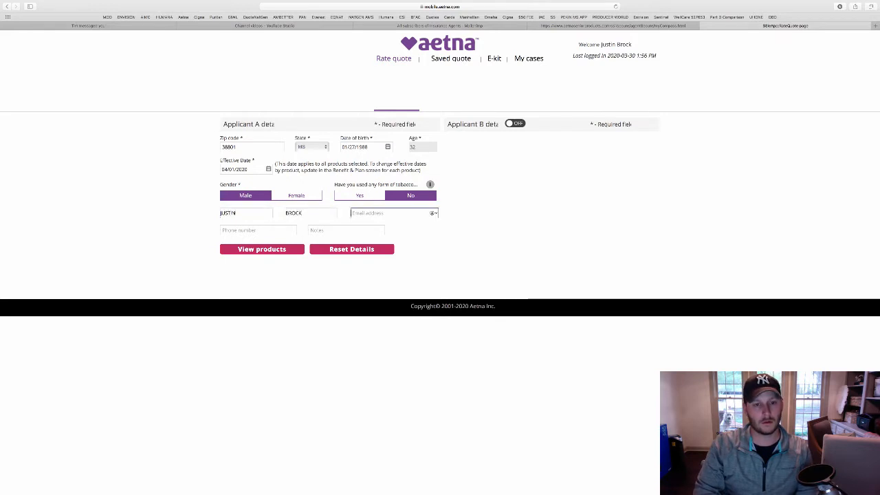
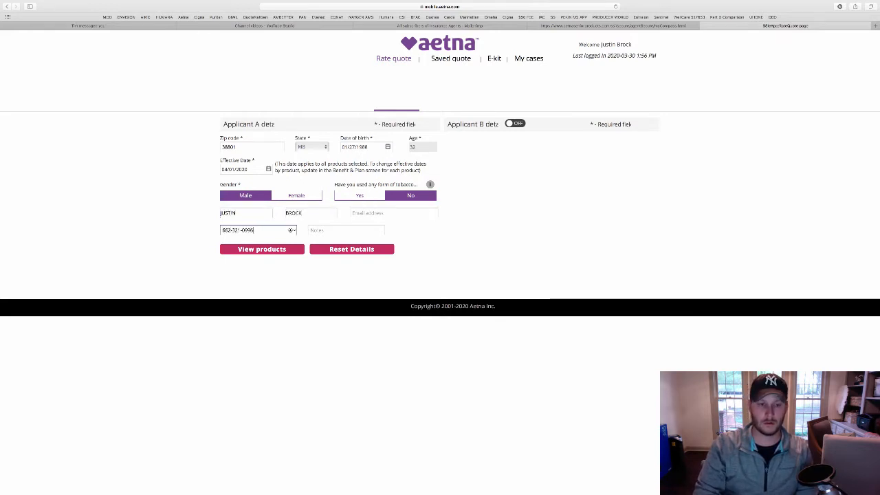
{"action": "key", "text": "Tab"}
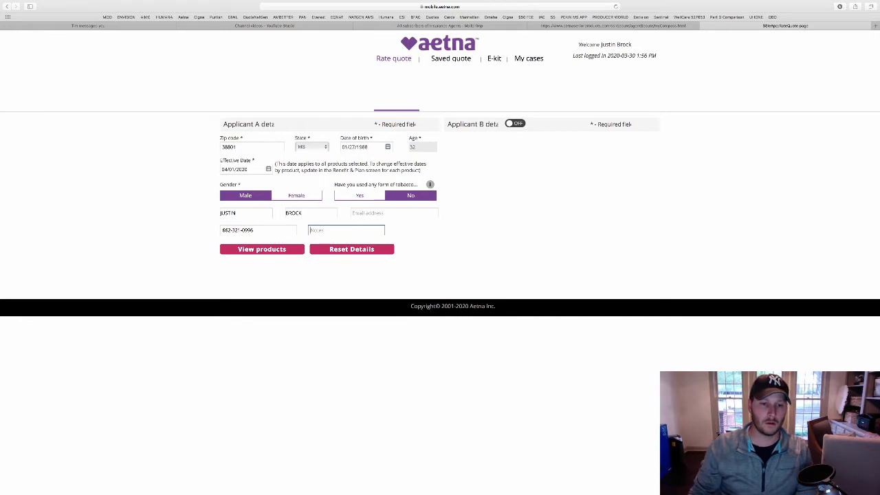
Add Applicant B as a female non-tobacco user with birth date, name and phone number
{"action": "left_click", "coordinate": [515, 124]}
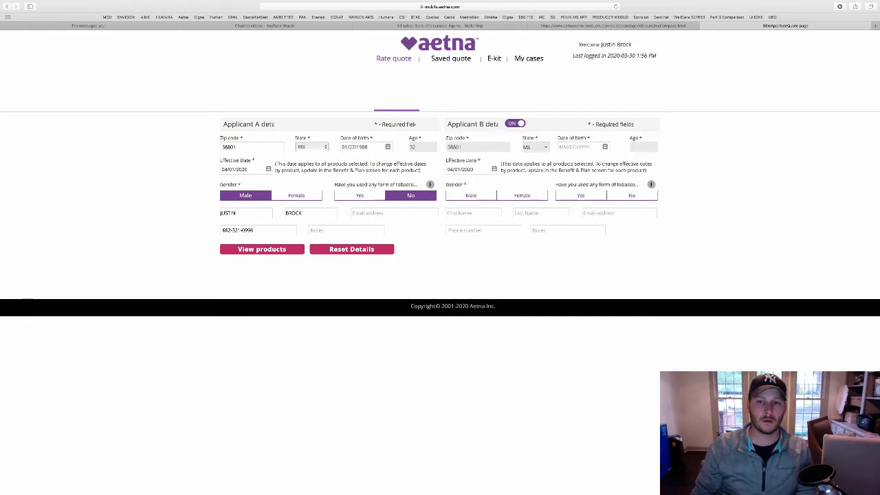
{"action": "left_click", "coordinate": [579, 148]}
{"action": "type", "text": "01/12/1990"}
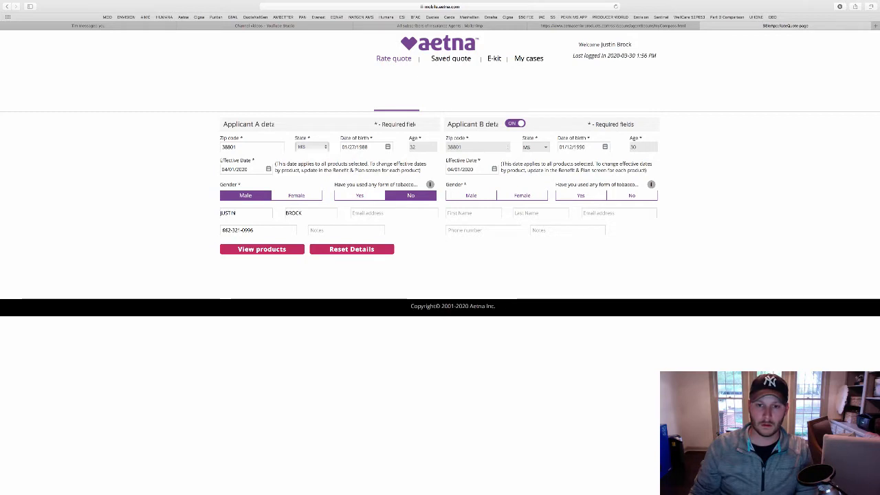
{"action": "left_click", "coordinate": [522, 196]}
{"action": "left_click", "coordinate": [632, 196]}
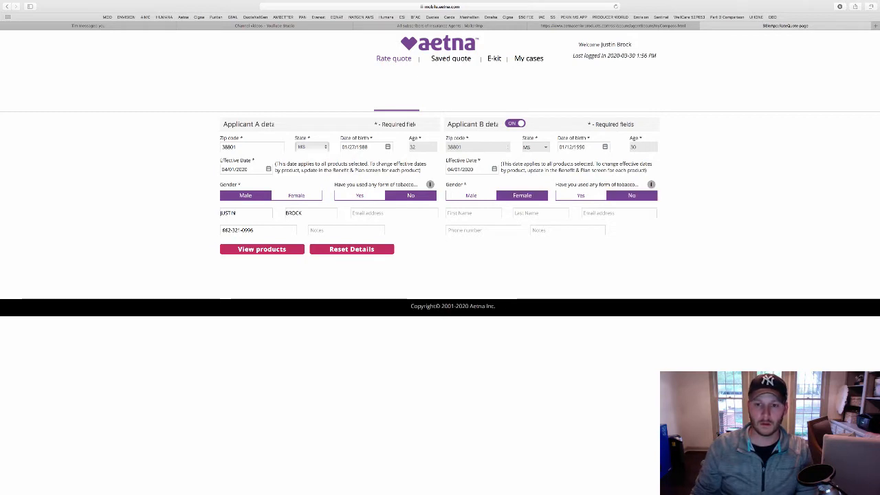
{"action": "left_click", "coordinate": [471, 213]}
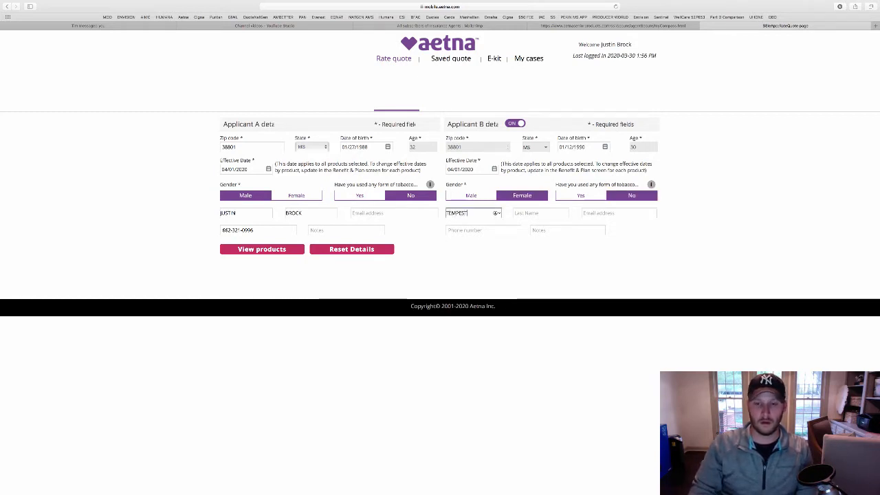
{"action": "left_click", "coordinate": [563, 213]}
{"action": "key", "text": "Tab"}
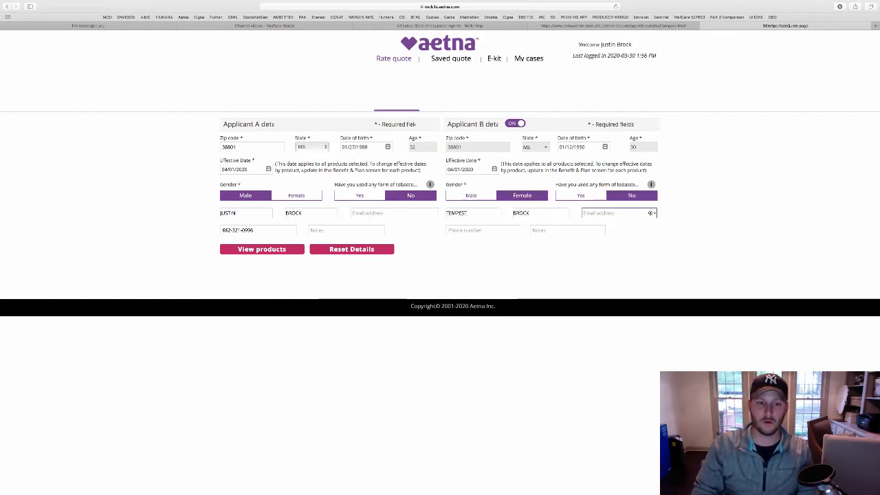
{"action": "key", "text": "Tab"}
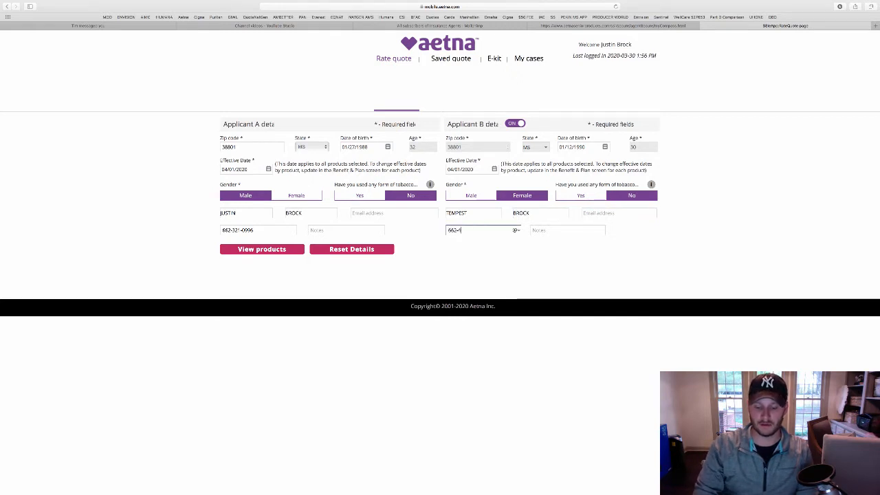
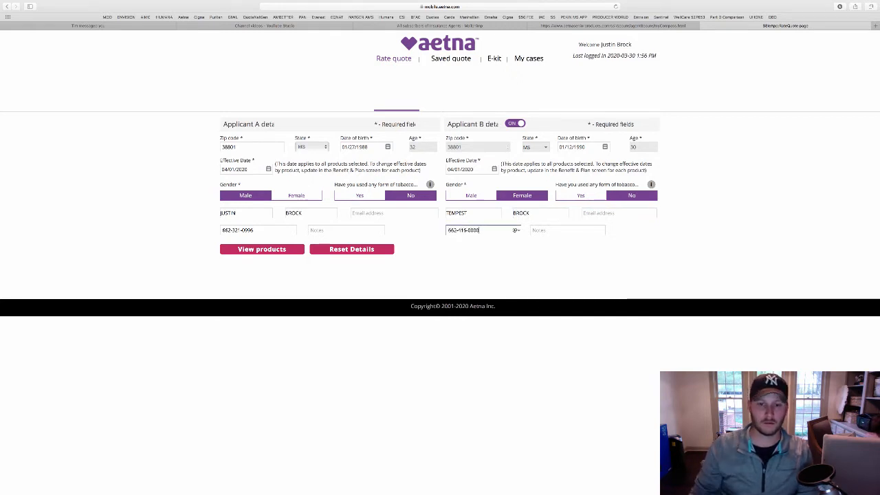
{"action": "key", "text": "Tab"}
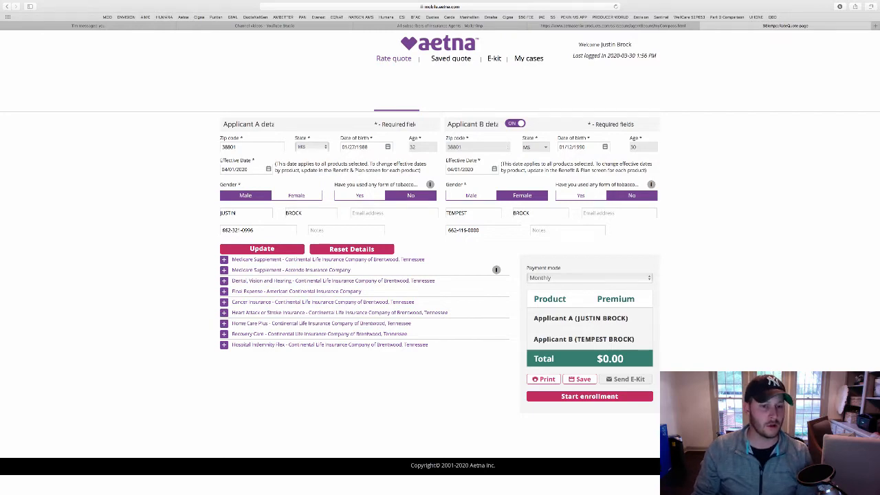
Check Recovery Care (no plans available), then expand Dental, Vision and Hearing
{"action": "left_click", "coordinate": [357, 335]}
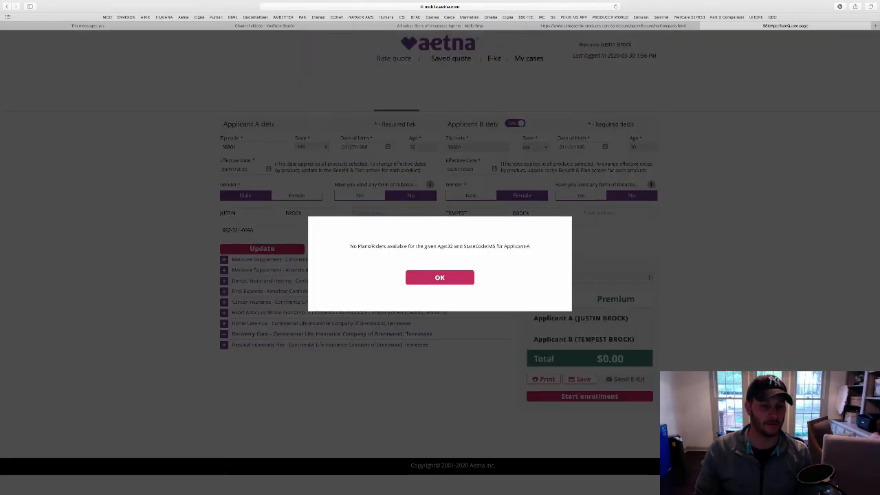
{"action": "left_click", "coordinate": [440, 278]}
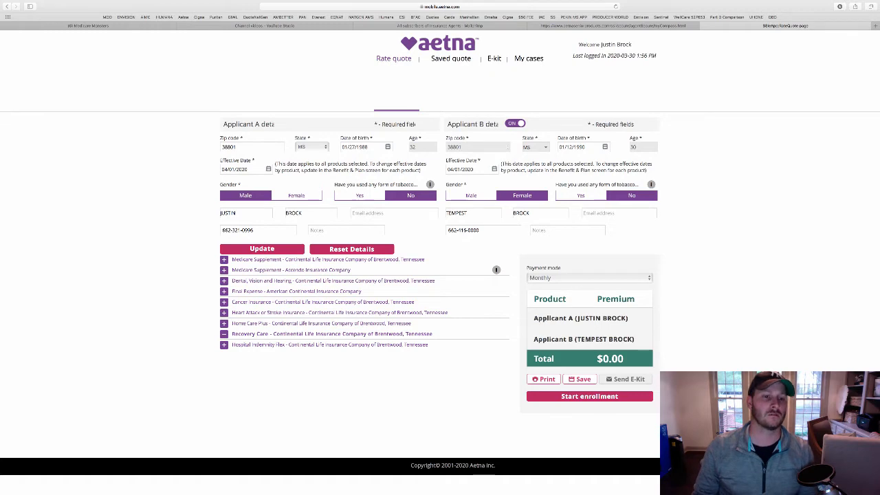
{"action": "left_click", "coordinate": [333, 280]}
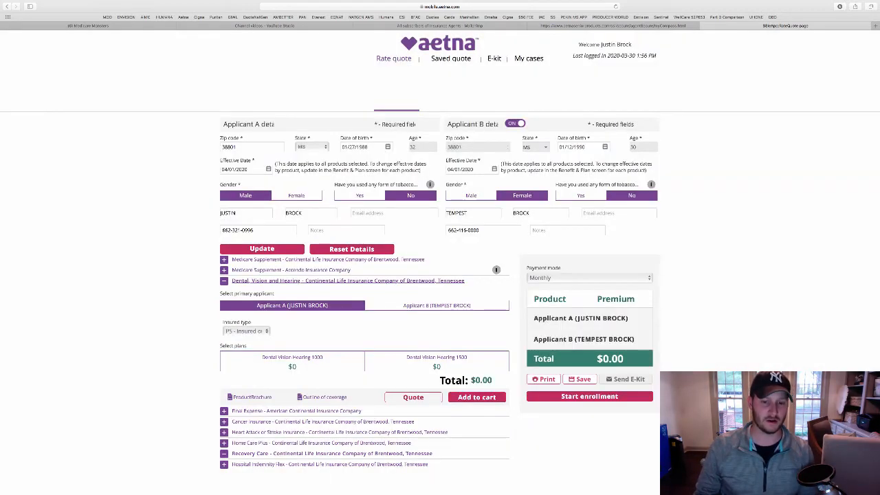
Add Dental Vision Hearing 1500 for Insured, Spouse & Child to the cart
{"action": "left_click", "coordinate": [247, 331]}
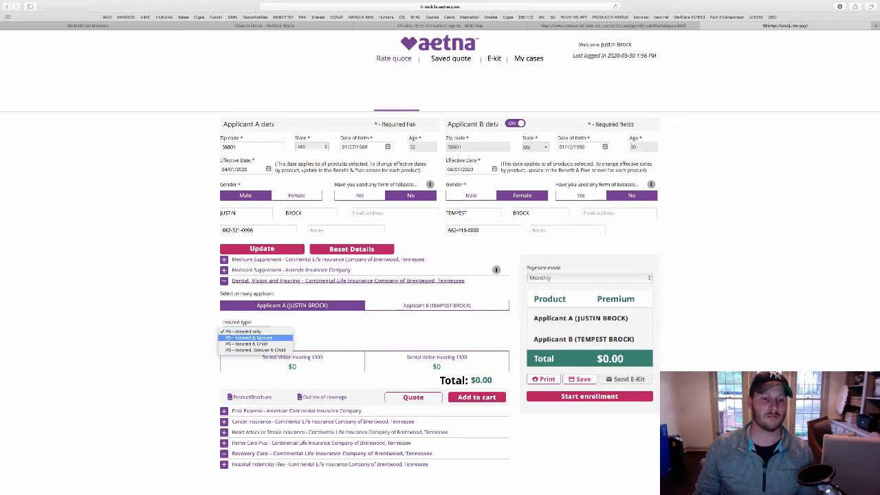
{"action": "left_click", "coordinate": [254, 350]}
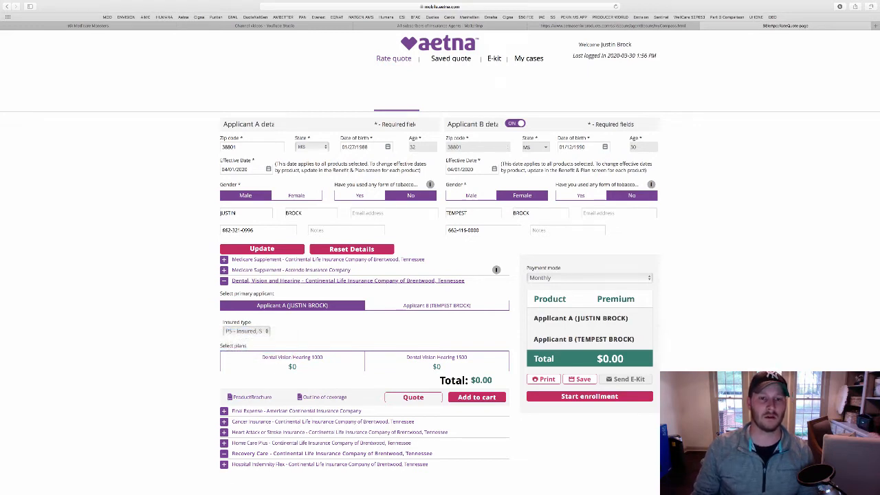
{"action": "left_click", "coordinate": [247, 332]}
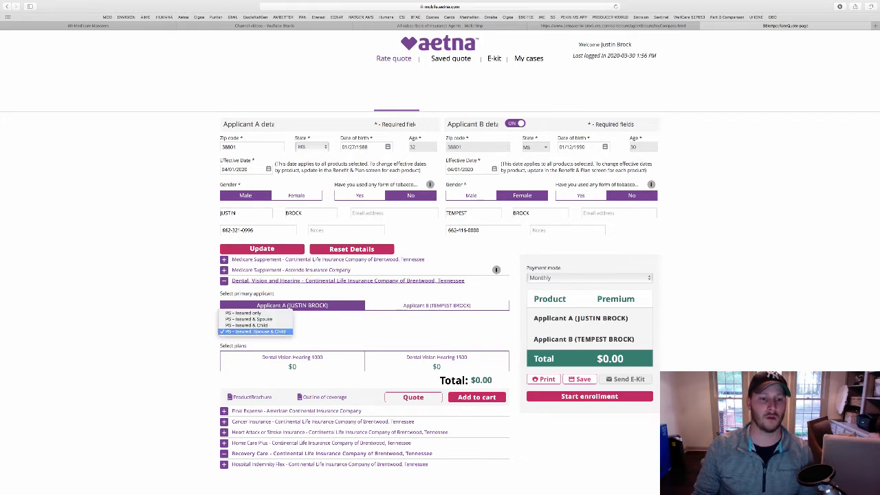
{"action": "key", "text": "Escape"}
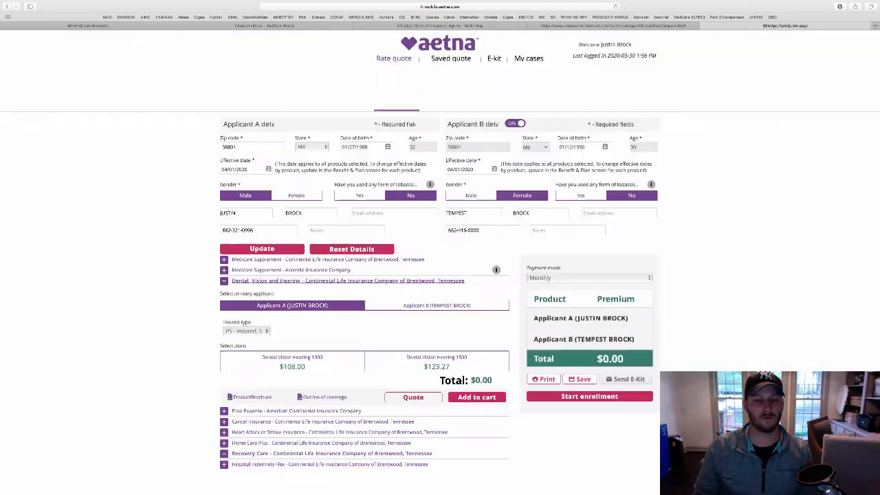
{"action": "left_click", "coordinate": [437, 361]}
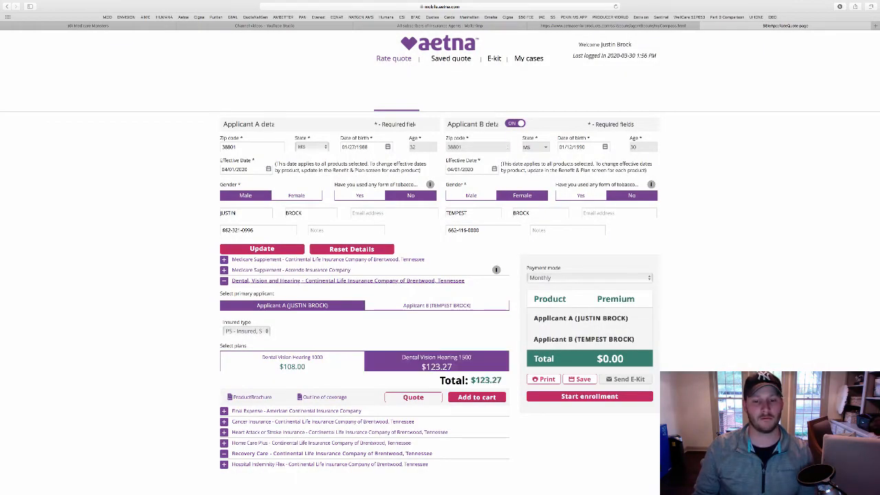
{"action": "left_click", "coordinate": [476, 397]}
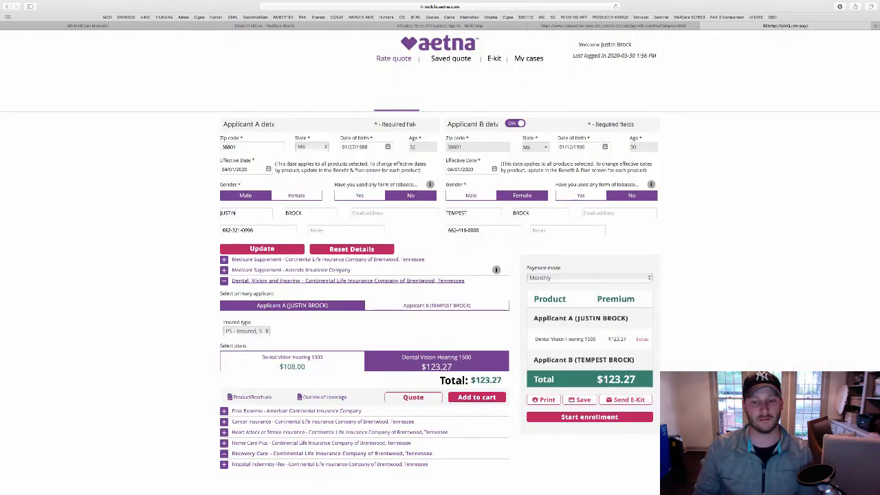
Expand the Cancer Insurance product options
{"action": "scroll", "coordinate": [440, 275], "scroll_direction": "down", "scroll_amount": 2}
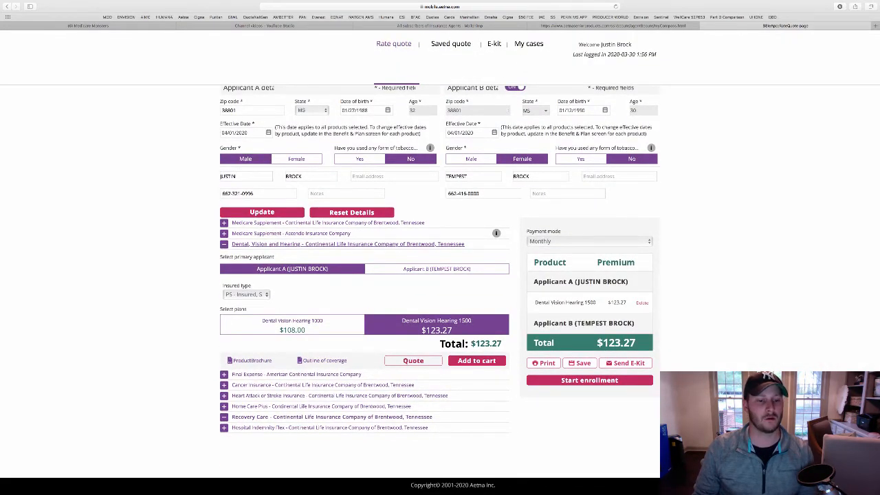
{"action": "left_click", "coordinate": [323, 385]}
{"action": "scroll", "coordinate": [440, 288], "scroll_direction": "down", "scroll_amount": 3}
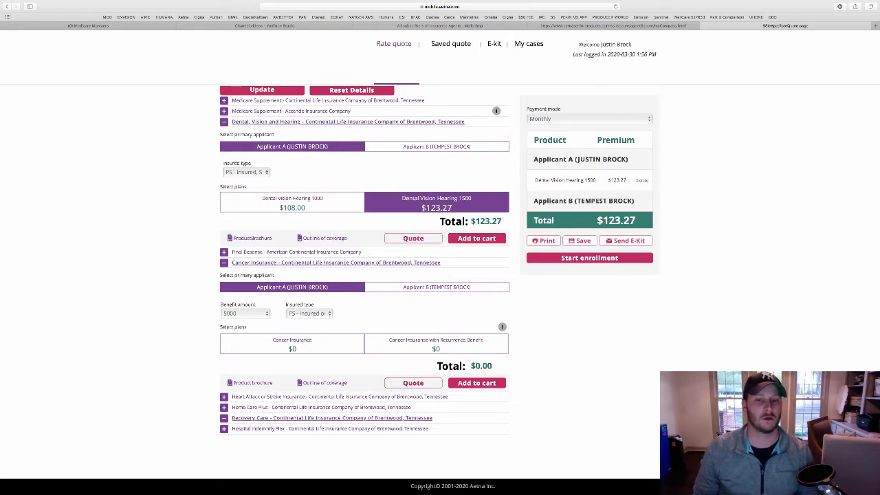
Quote cancer coverage for Applicant B at 75000; Insured & Spouse is rejected as disallowed
{"action": "left_click", "coordinate": [437, 287]}
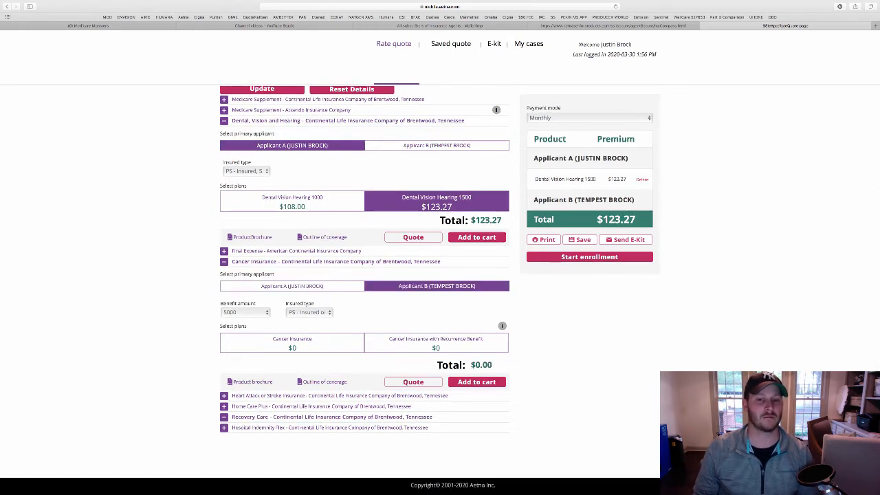
{"action": "scroll", "coordinate": [437, 287], "scroll_direction": "up", "scroll_amount": 1}
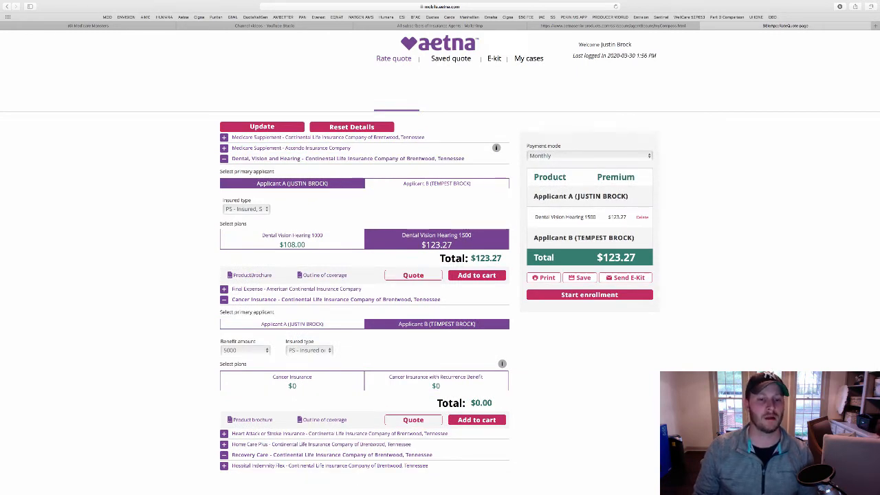
{"action": "left_click", "coordinate": [244, 350]}
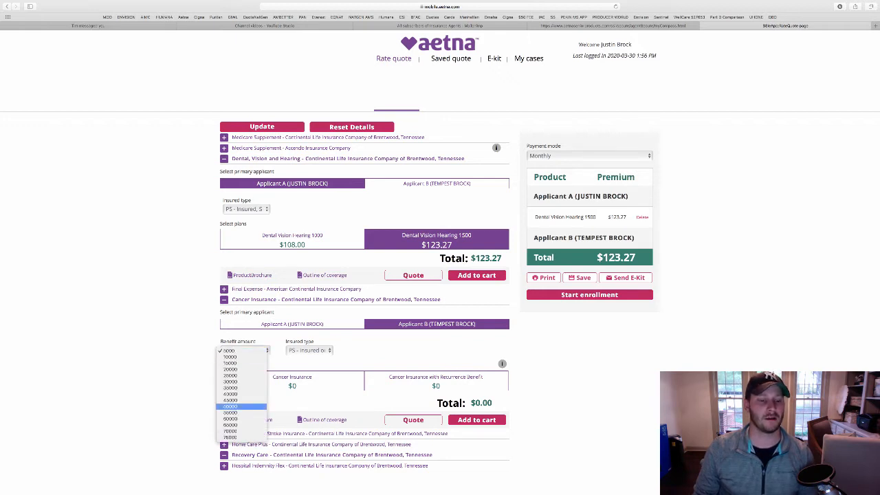
{"action": "left_click", "coordinate": [231, 437]}
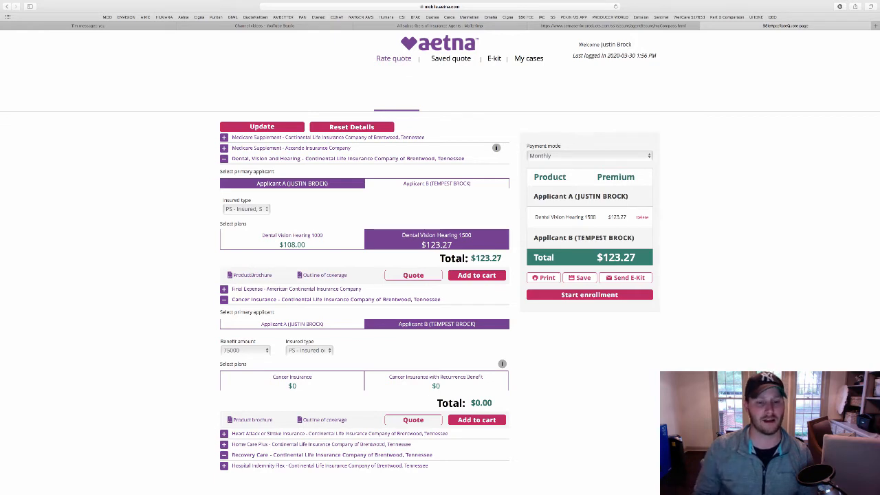
{"action": "left_click", "coordinate": [245, 351]}
{"action": "left_click", "coordinate": [244, 351]}
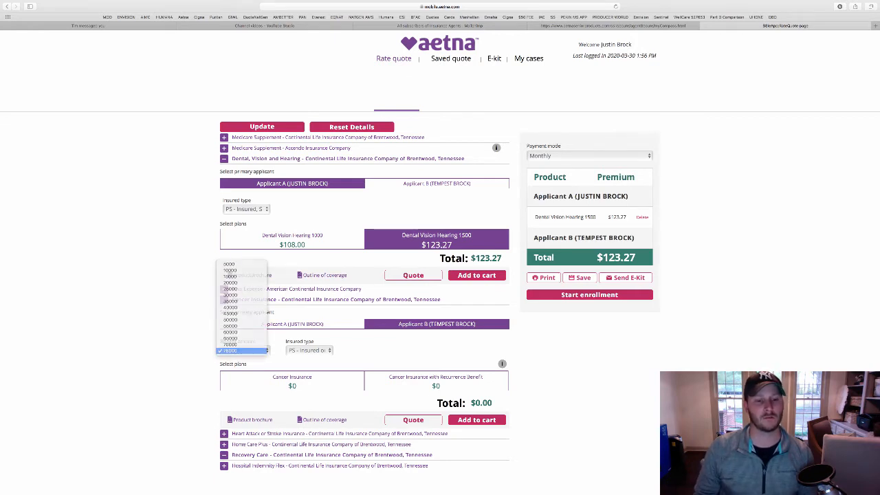
{"action": "left_click", "coordinate": [309, 350]}
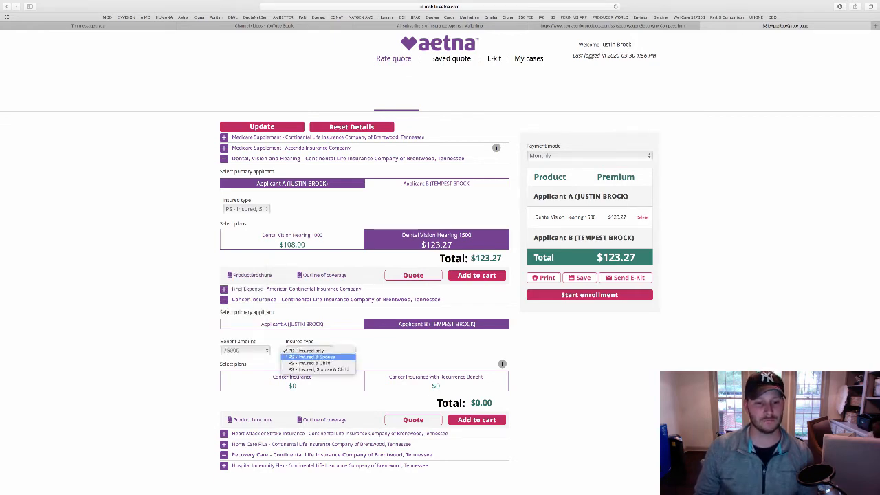
{"action": "left_click", "coordinate": [316, 367]}
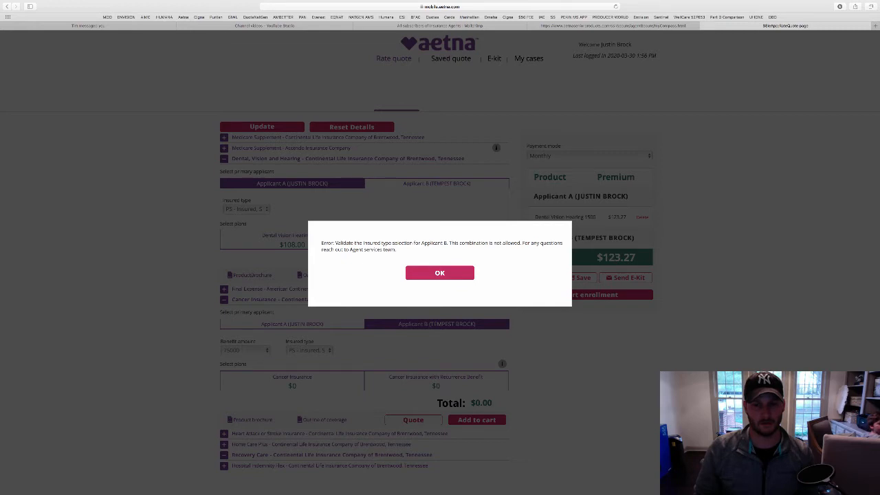
{"action": "left_click", "coordinate": [440, 273]}
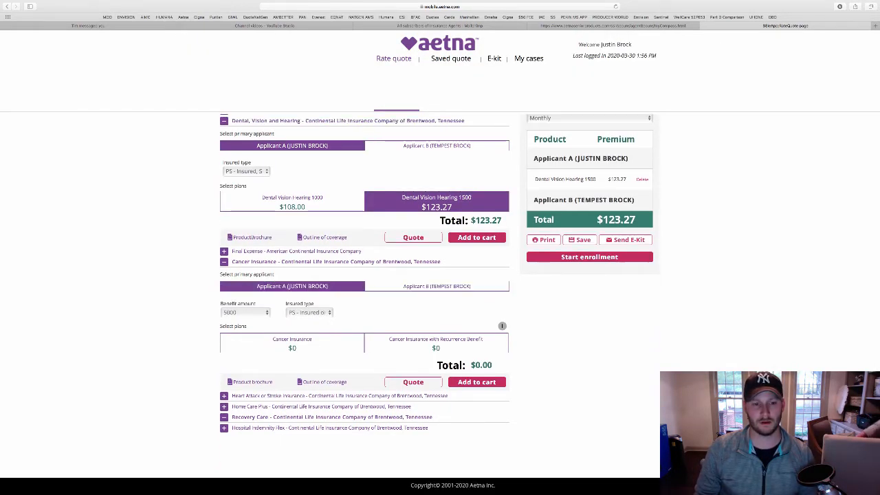
Add the 75000 Cancer Recurrence Benefit plan for Insured, Spouse & Child ($98.75) to the cart
{"action": "left_click", "coordinate": [245, 312]}
{"action": "left_click", "coordinate": [230, 399]}
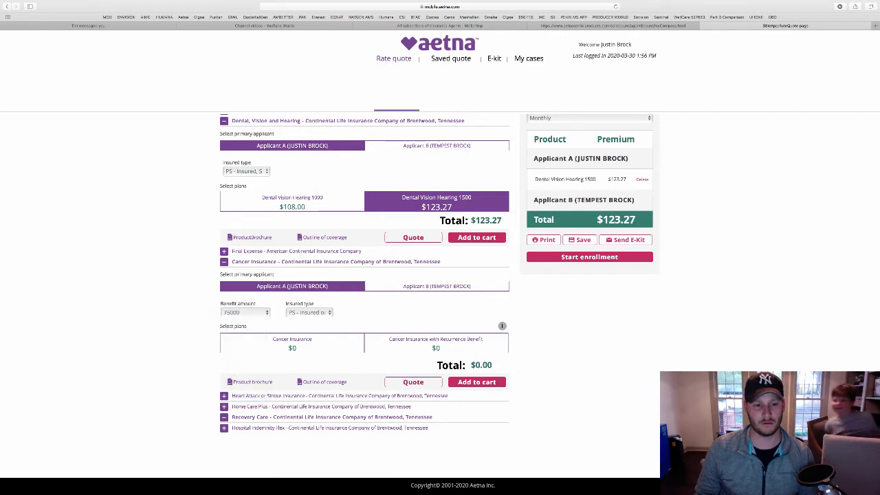
{"action": "left_click", "coordinate": [309, 312]}
{"action": "left_click", "coordinate": [318, 331]}
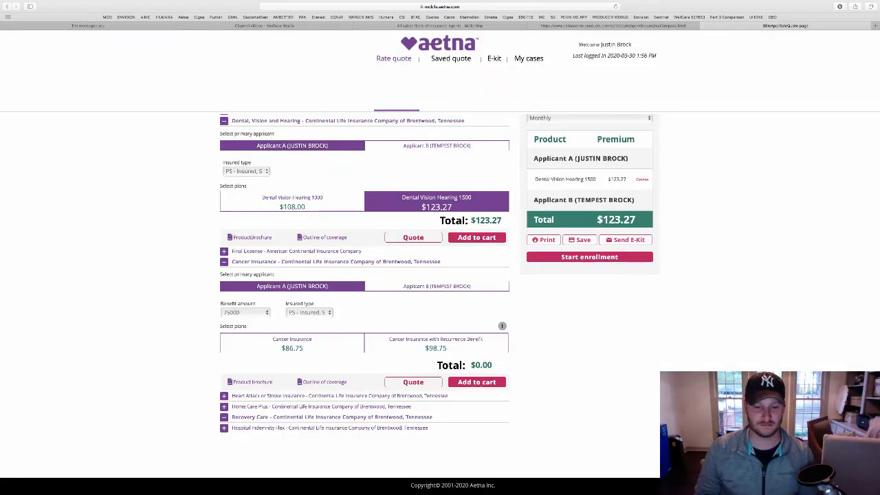
{"action": "left_click", "coordinate": [436, 344]}
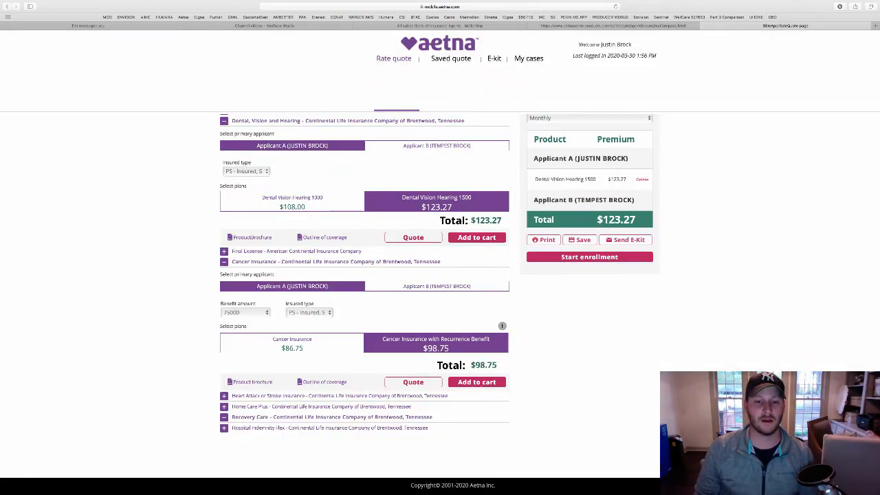
{"action": "left_click", "coordinate": [477, 382]}
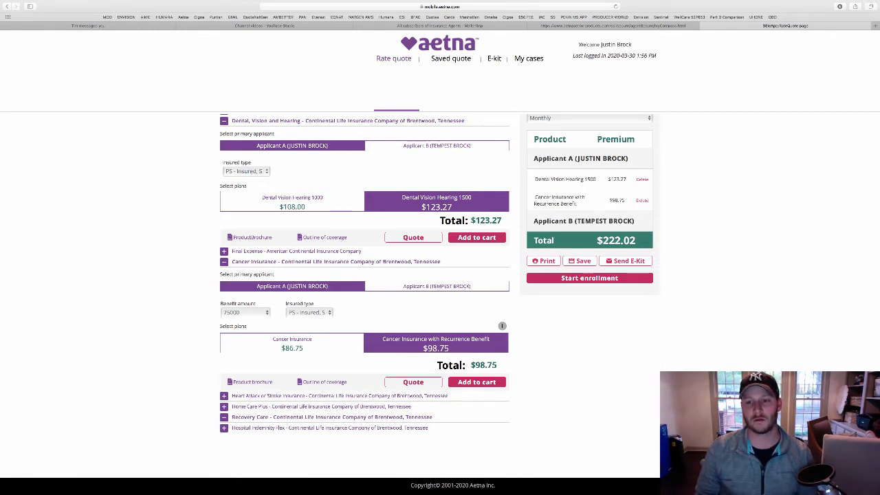
Check Final Expense and Recovery Care, dismissing their no-plans-available messages
{"action": "left_click", "coordinate": [297, 252]}
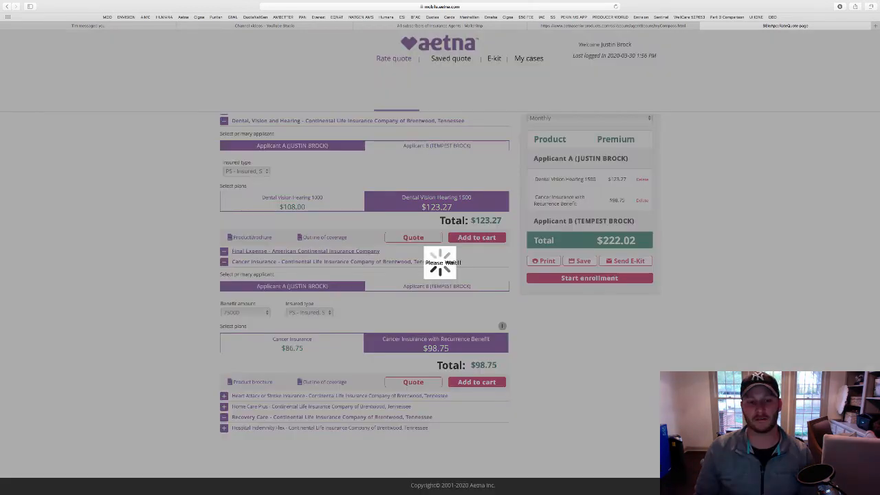
{"action": "left_click", "coordinate": [440, 278]}
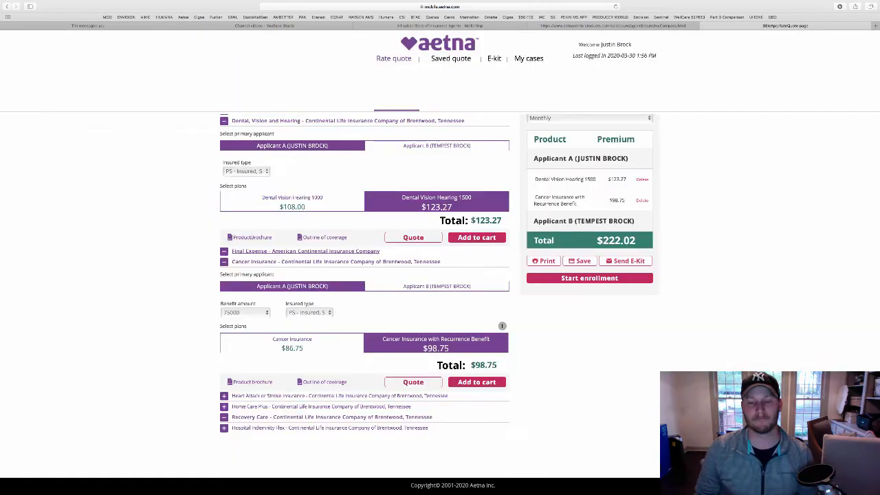
{"action": "scroll", "coordinate": [440, 277], "scroll_direction": "down", "scroll_amount": 2}
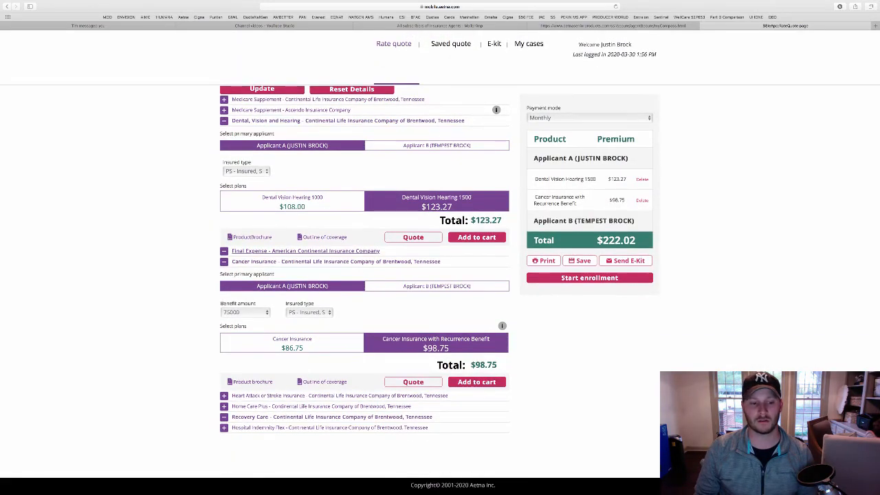
{"action": "left_click", "coordinate": [332, 416]}
{"action": "left_click", "coordinate": [332, 417]}
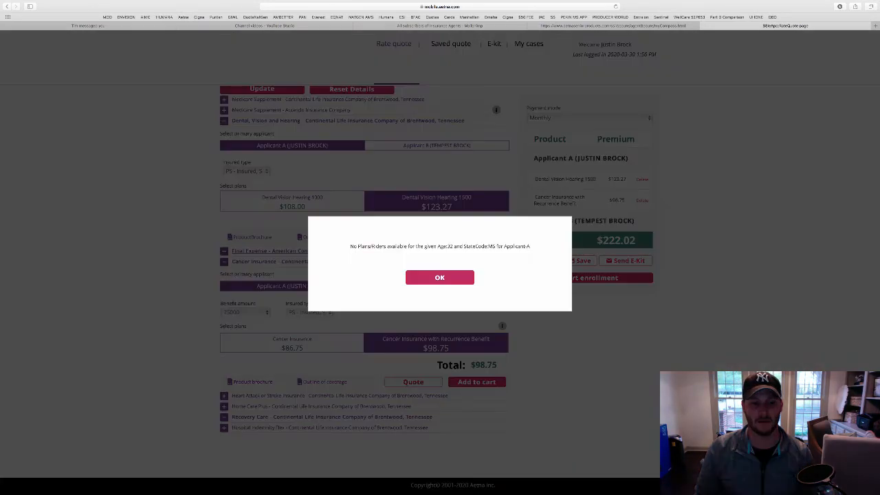
{"action": "left_click", "coordinate": [440, 278]}
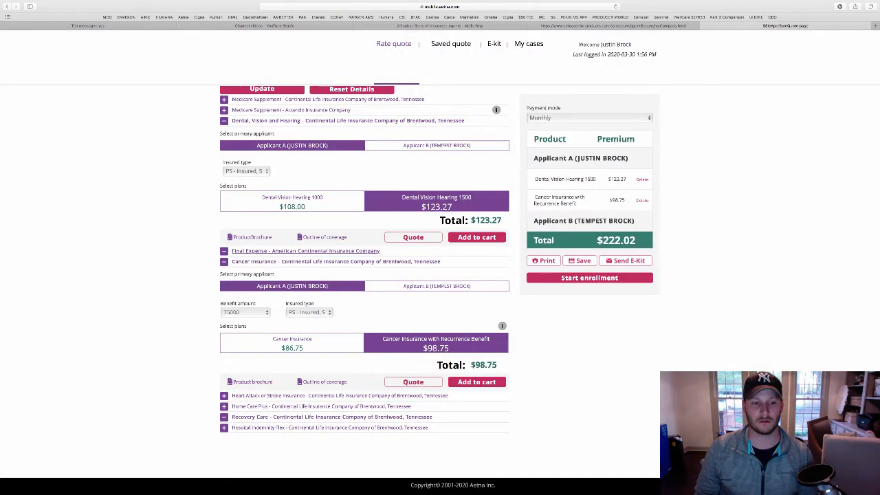
Add Heart Attack or Stroke Recurrence Benefit at 20000 for Insured, Spouse & Child ($27.40)
{"action": "left_click", "coordinate": [340, 396]}
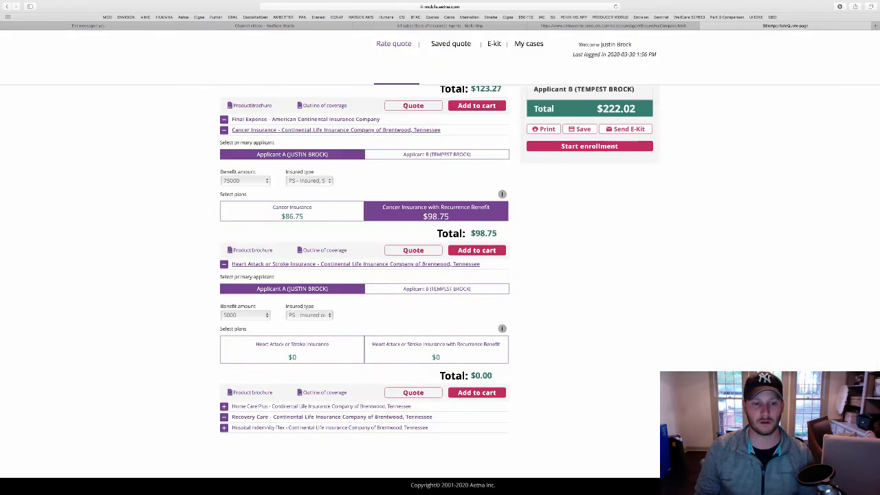
{"action": "left_click", "coordinate": [245, 316]}
{"action": "left_click", "coordinate": [230, 334]}
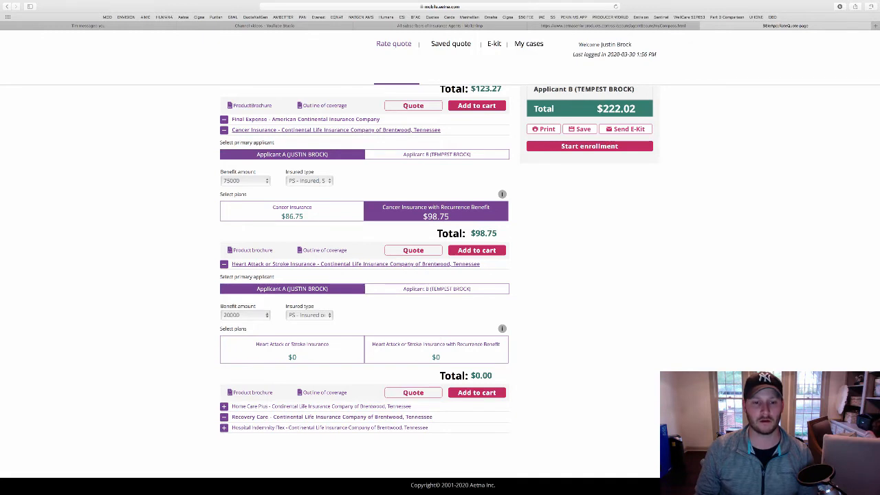
{"action": "left_click", "coordinate": [309, 315]}
{"action": "left_click", "coordinate": [318, 335]}
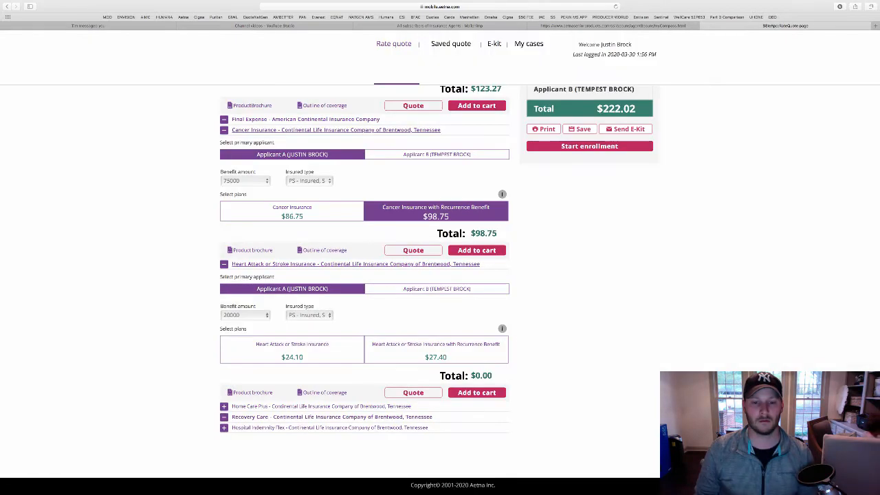
{"action": "left_click", "coordinate": [436, 349]}
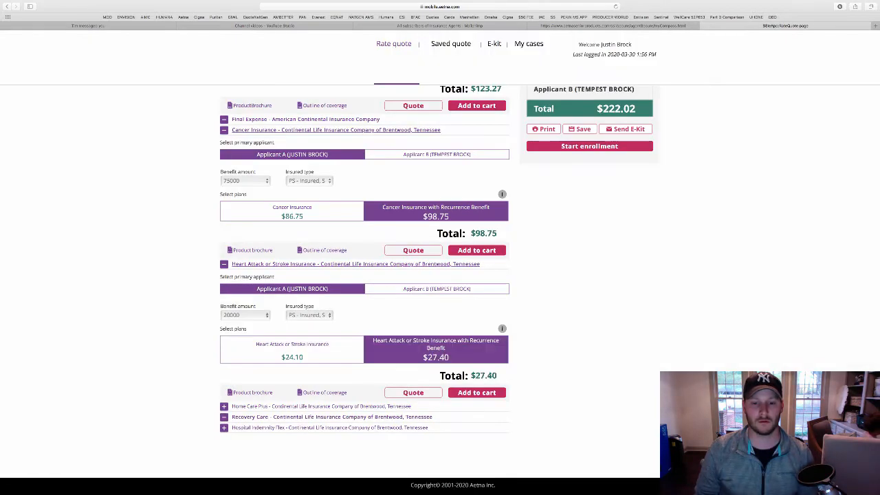
{"action": "left_click", "coordinate": [476, 393]}
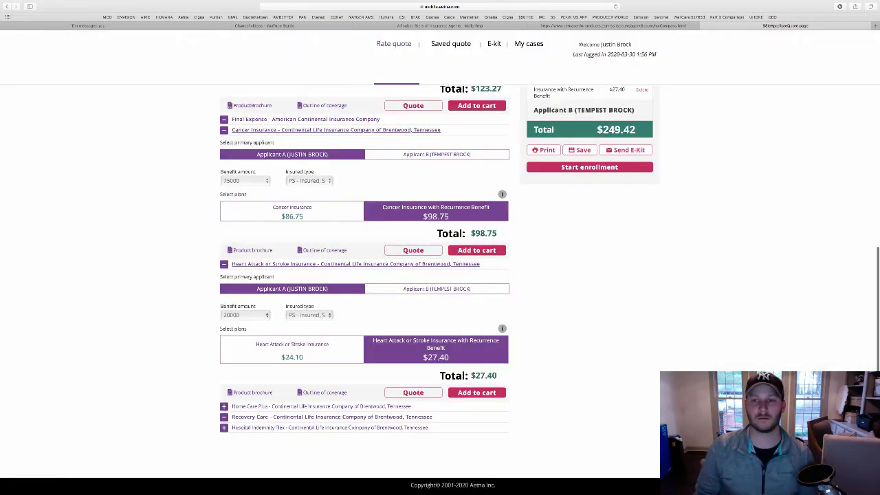
Start enrollment for the quoted products
{"action": "scroll", "coordinate": [477, 393], "scroll_direction": "up", "scroll_amount": 5}
{"action": "scroll", "coordinate": [590, 340], "scroll_direction": "down", "scroll_amount": 3}
{"action": "left_click", "coordinate": [590, 340]}
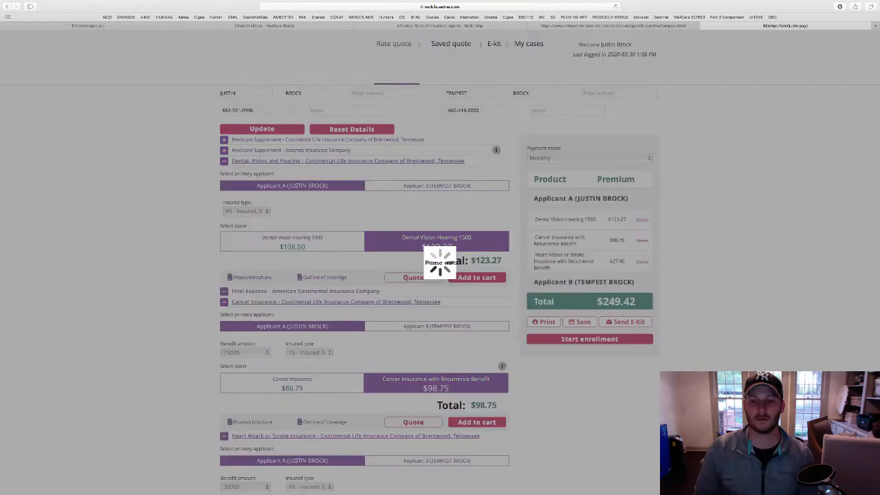
Enter the spouse's and first child's first names, last names and birth dates
{"action": "left_click", "coordinate": [295, 250]}
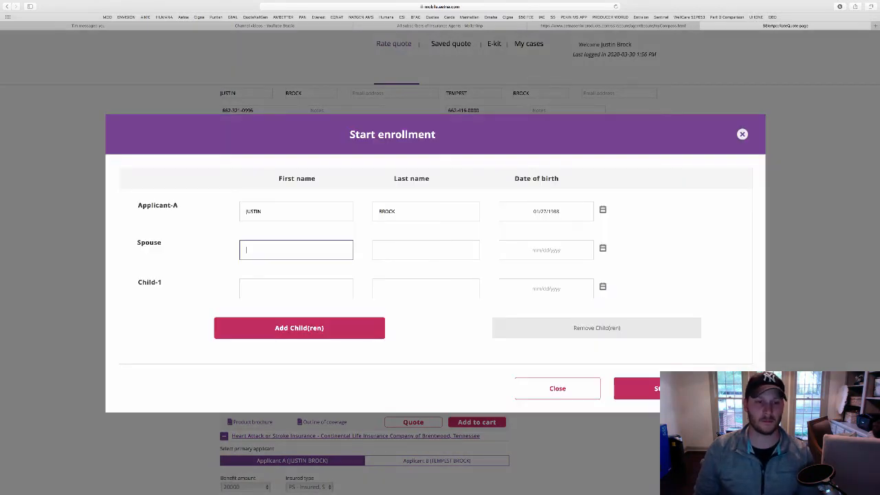
{"action": "key", "text": "Tab"}
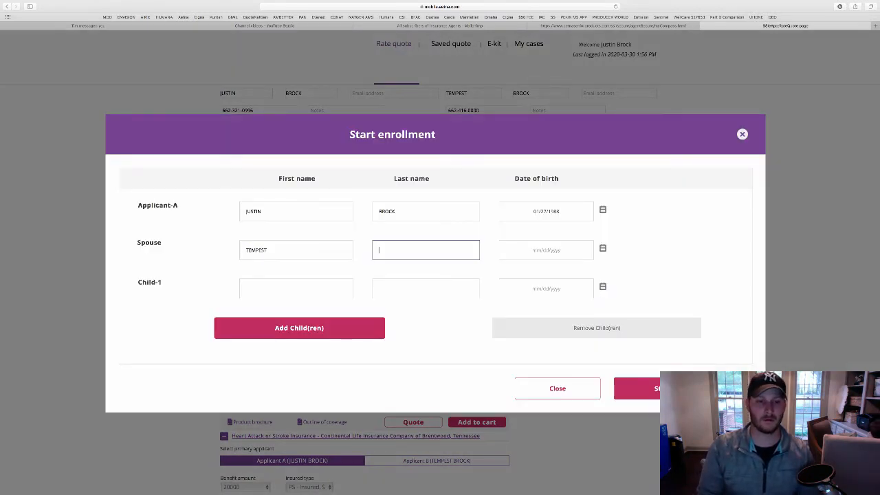
{"action": "key", "text": "Tab"}
{"action": "type", "text": "01/12/1990"}
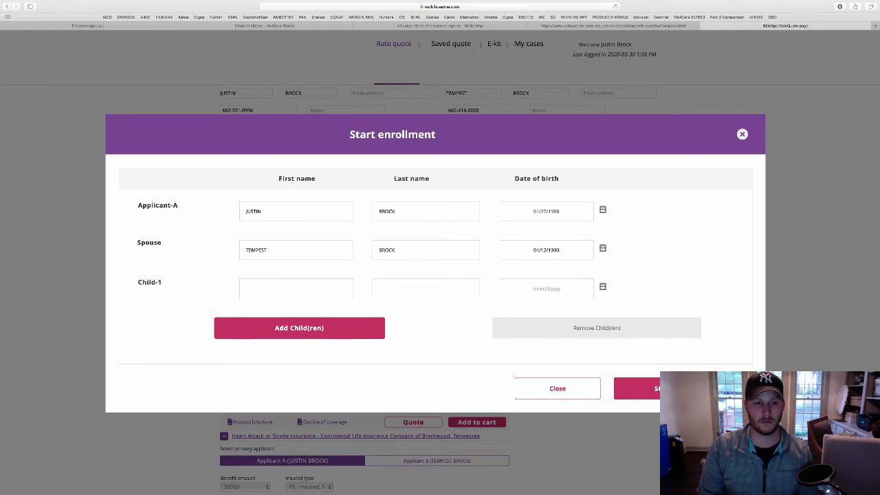
{"action": "key", "text": "Tab"}
{"action": "key", "text": "Tab"}
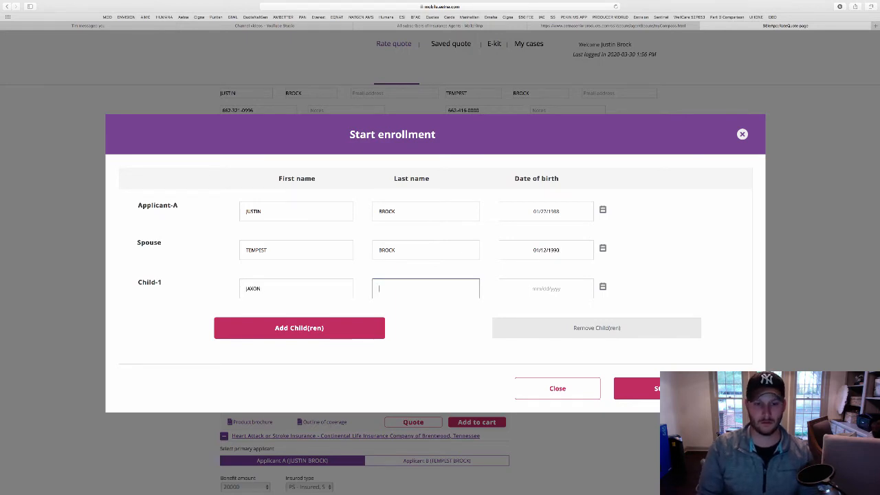
{"action": "key", "text": "Tab"}
{"action": "type", "text": "11/23/2010"}
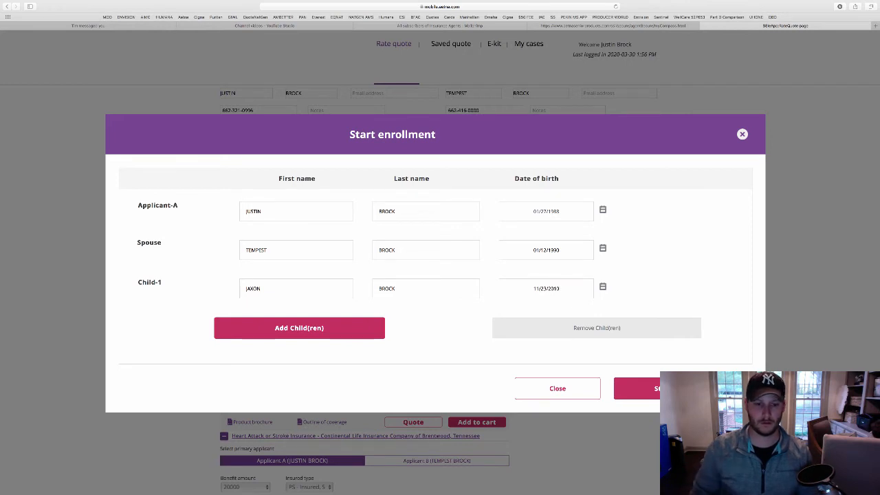
Add a second child's name and birth date, then start the family's enrollment
{"action": "left_click", "coordinate": [300, 328]}
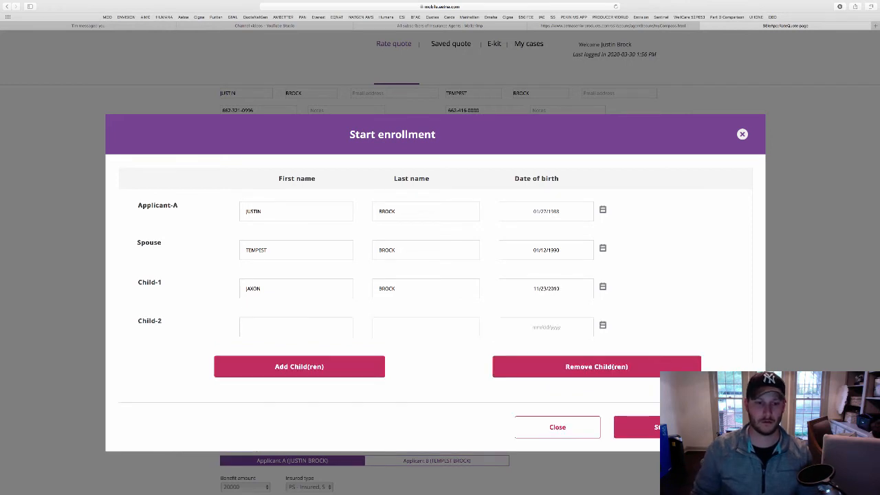
{"action": "left_click", "coordinate": [296, 328]}
{"action": "key", "text": "Tab"}
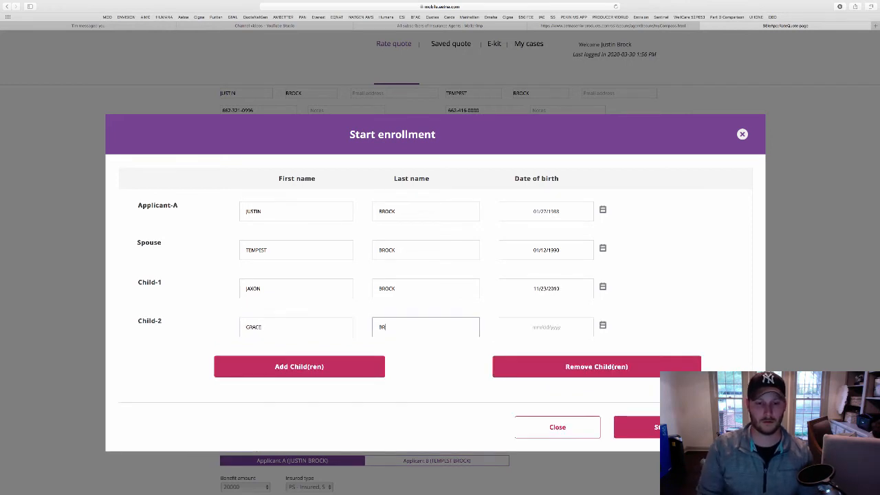
{"action": "key", "text": "Tab"}
{"action": "type", "text": "10/18/2018"}
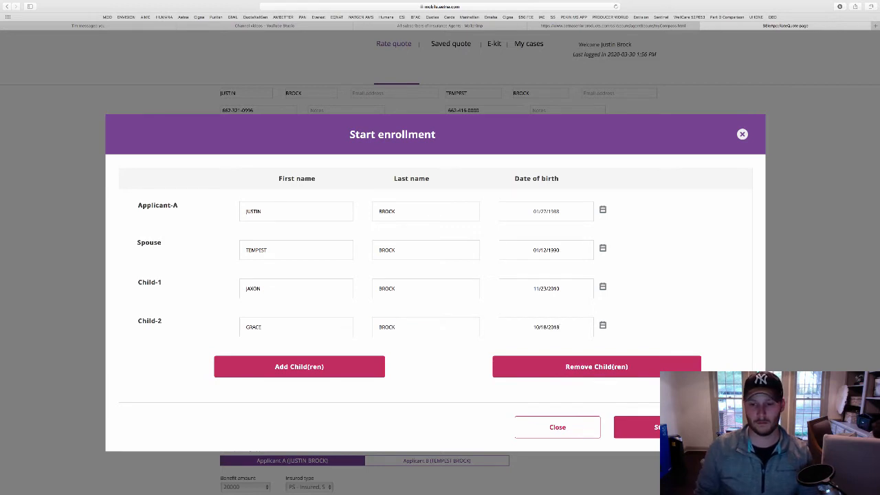
{"action": "left_click", "coordinate": [669, 428]}
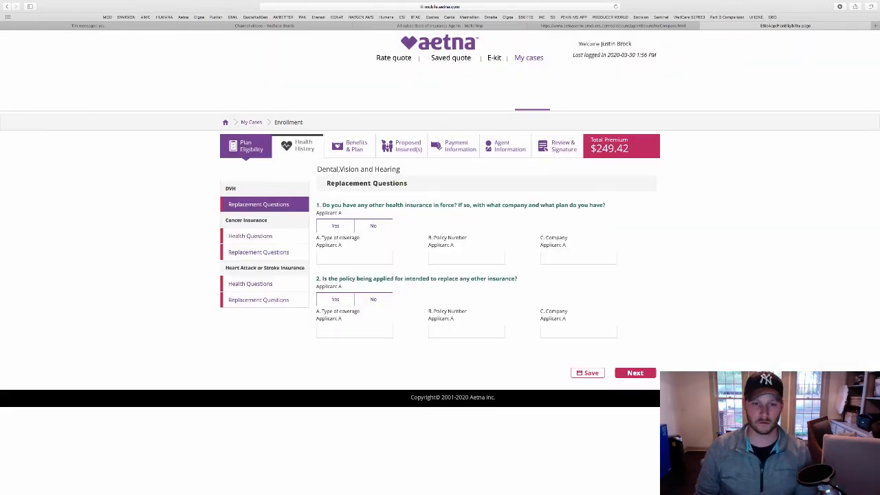
Answer No to both Dental, Vision and Hearing replacement questions and continue to the cancer questions
{"action": "left_click", "coordinate": [373, 226]}
{"action": "left_click", "coordinate": [373, 300]}
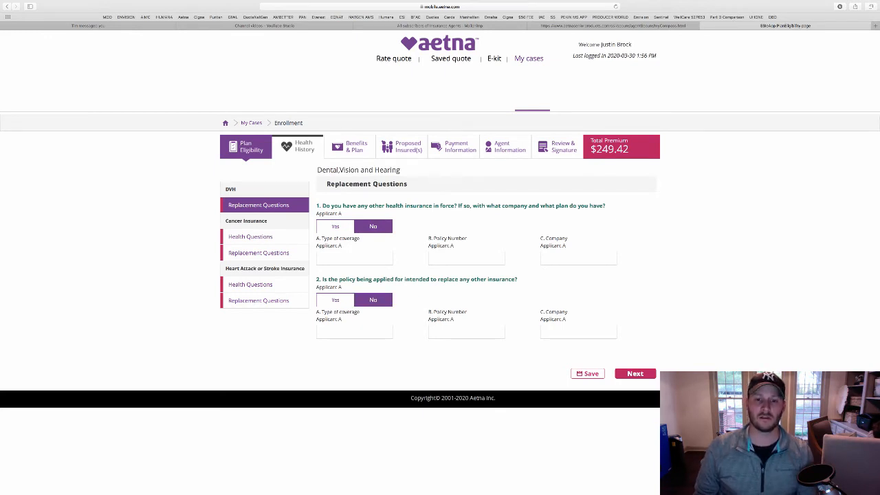
{"action": "left_click", "coordinate": [636, 373]}
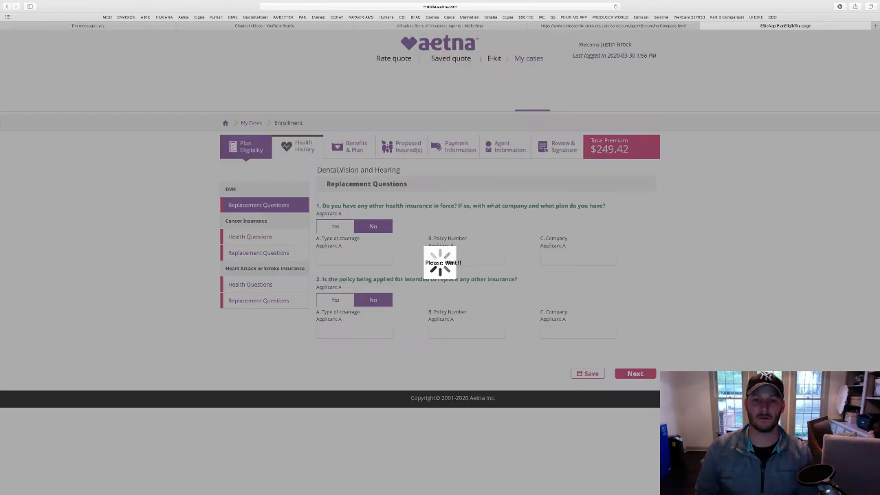
{"action": "scroll", "coordinate": [441, 304], "scroll_direction": "down", "scroll_amount": 1}
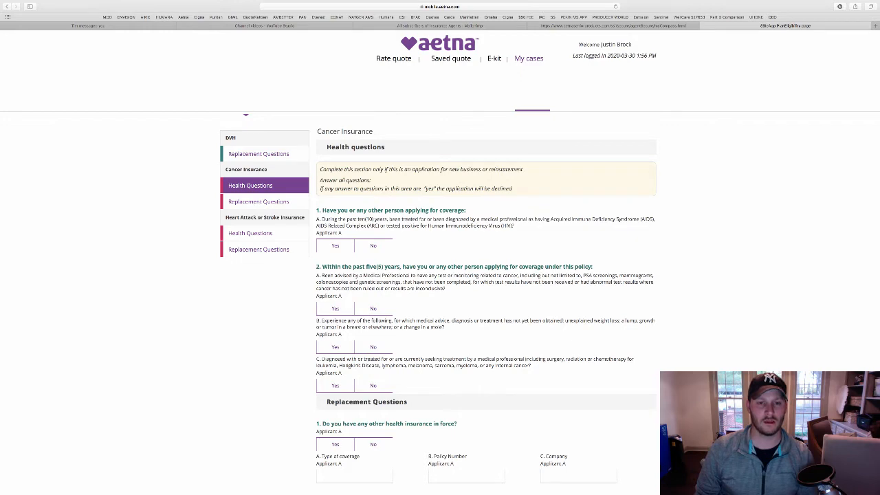
Answer No to cancer health questions 1A, 2A, 2B and 2C
{"action": "left_click", "coordinate": [373, 246]}
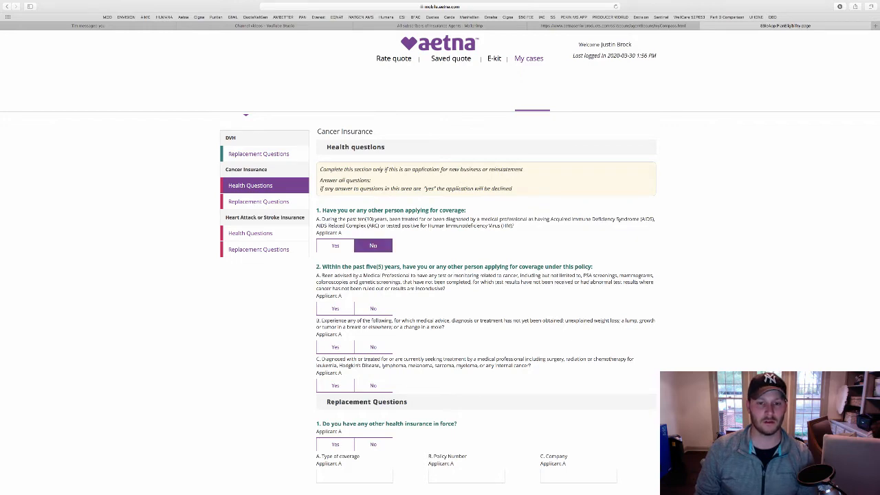
{"action": "scroll", "coordinate": [372, 249], "scroll_direction": "down", "scroll_amount": 2}
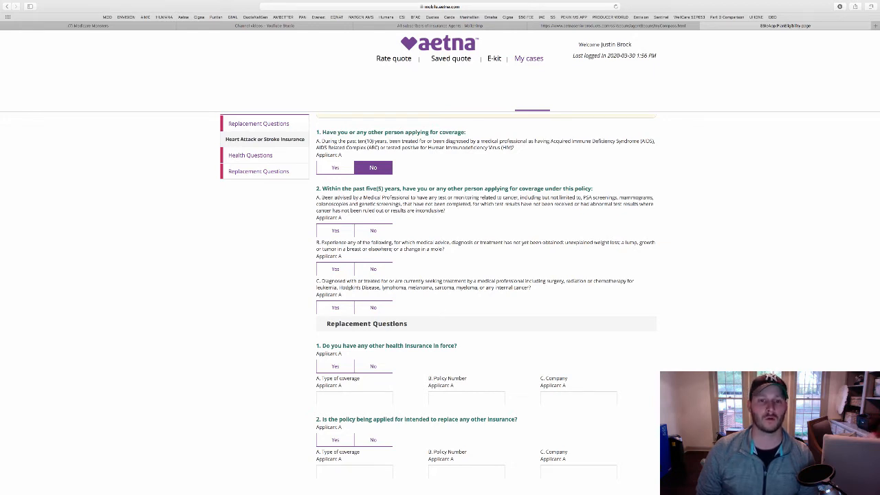
{"action": "left_click", "coordinate": [374, 230]}
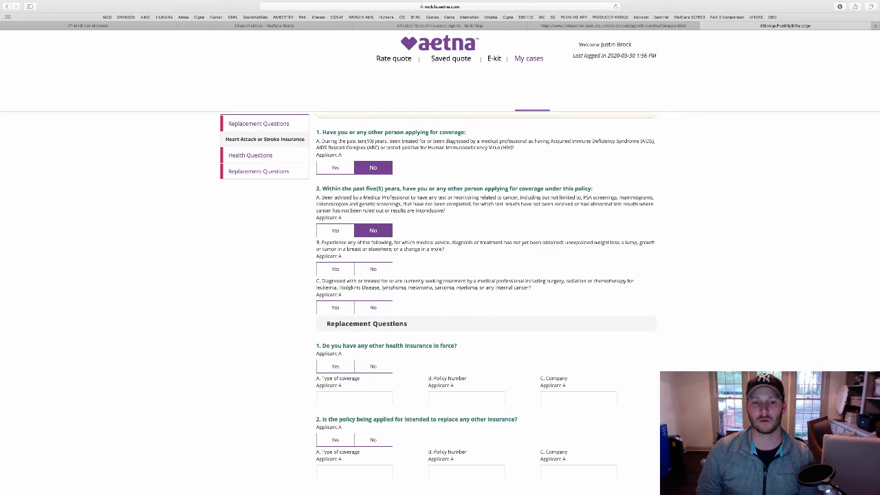
{"action": "left_click", "coordinate": [373, 268]}
{"action": "scroll", "coordinate": [373, 269], "scroll_direction": "down", "scroll_amount": 1}
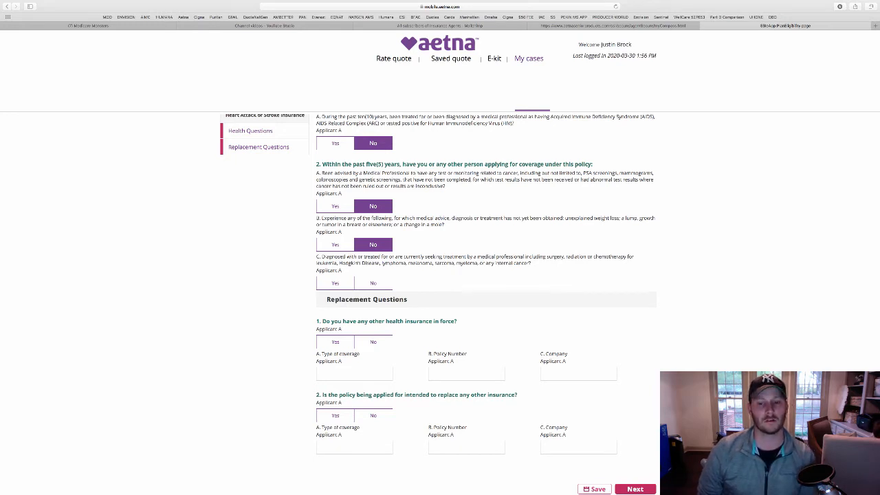
{"action": "left_click", "coordinate": [373, 284]}
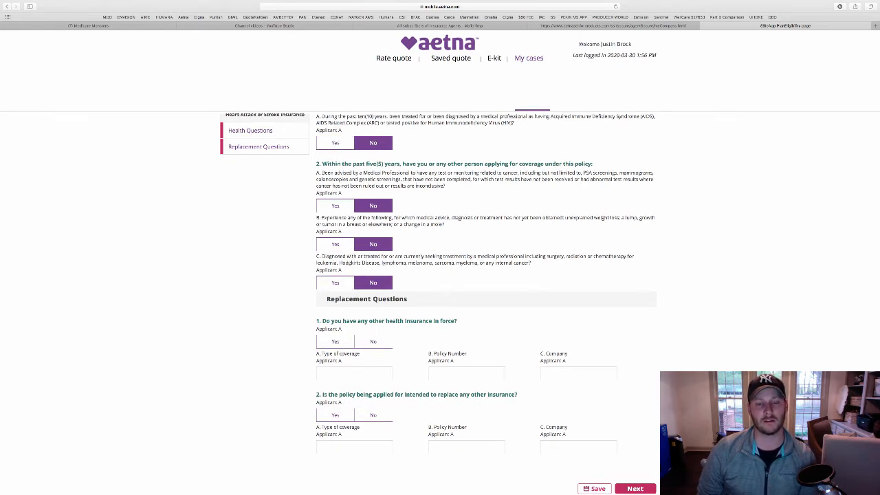
{"action": "scroll", "coordinate": [440, 303], "scroll_direction": "up", "scroll_amount": 3}
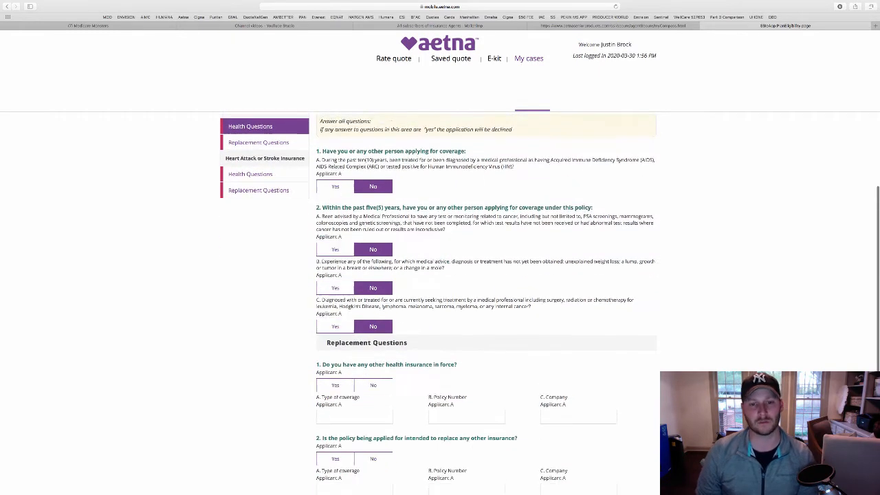
Answer No to both cancer replacement questions and continue to the heart attack or stroke questions
{"action": "left_click", "coordinate": [374, 385]}
{"action": "scroll", "coordinate": [440, 303], "scroll_direction": "down", "scroll_amount": 3}
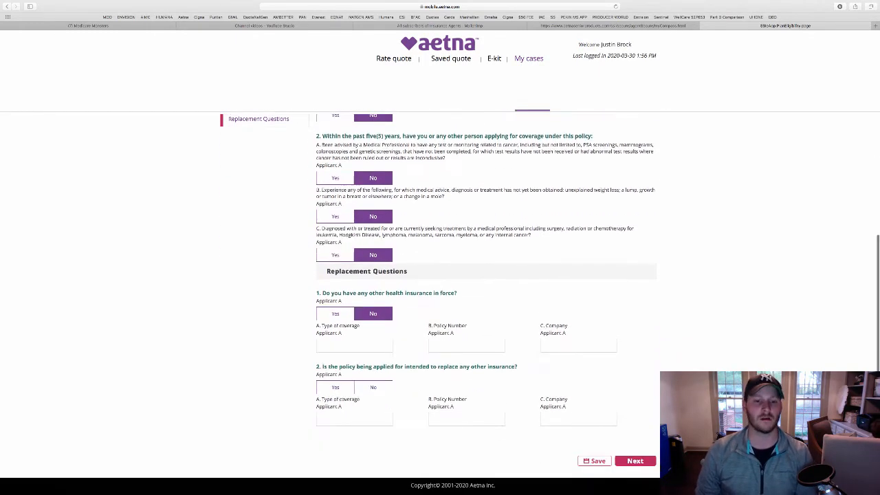
{"action": "left_click", "coordinate": [373, 387]}
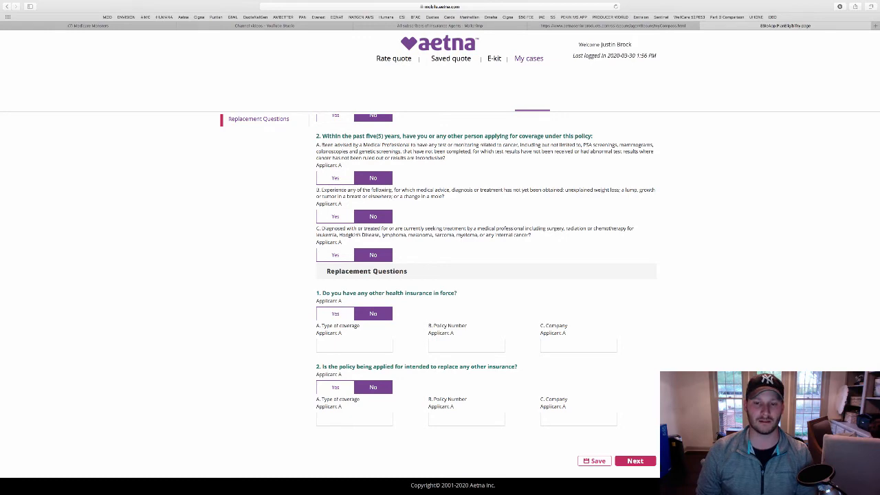
{"action": "left_click", "coordinate": [635, 461]}
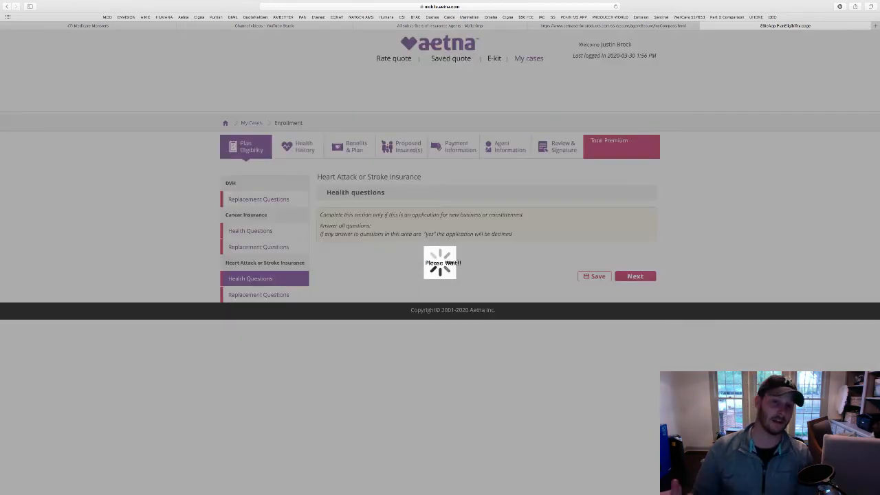
Answer No to heart attack or stroke health questions 1.A and 2.A through 2.E
{"action": "scroll", "coordinate": [441, 303], "scroll_direction": "down", "scroll_amount": 3}
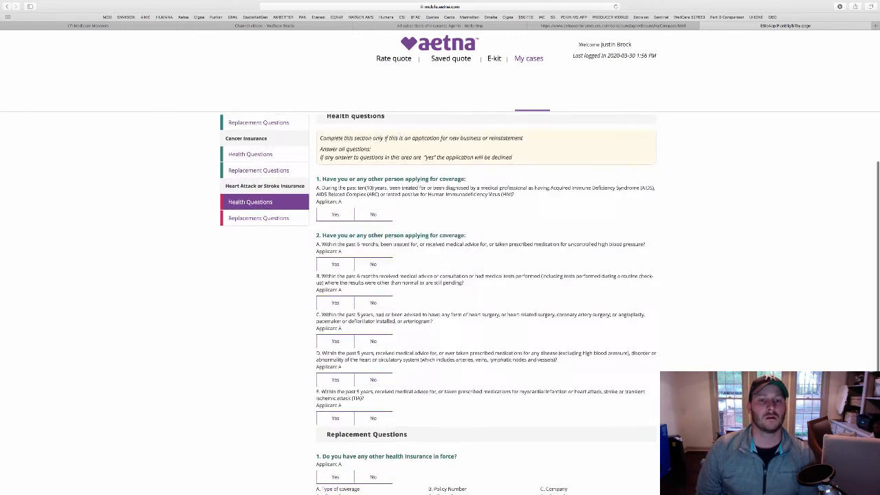
{"action": "scroll", "coordinate": [440, 303], "scroll_direction": "up", "scroll_amount": 3}
{"action": "scroll", "coordinate": [440, 305], "scroll_direction": "down", "scroll_amount": 3}
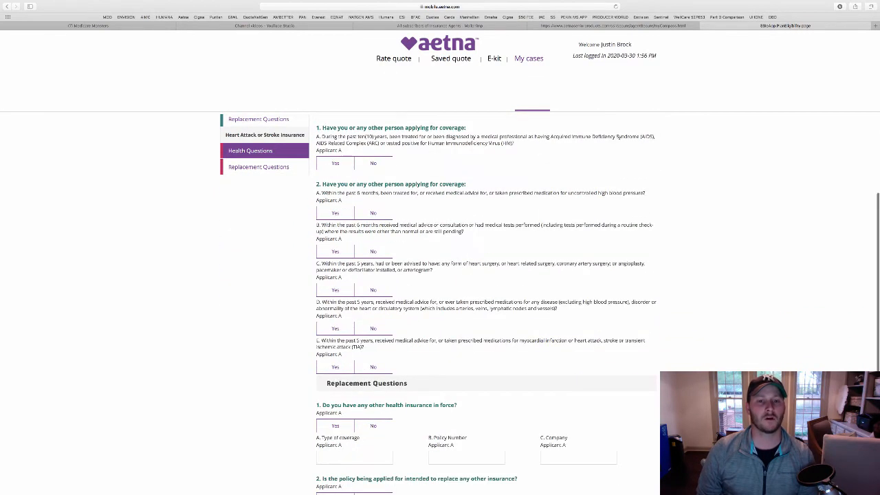
{"action": "left_click", "coordinate": [373, 163]}
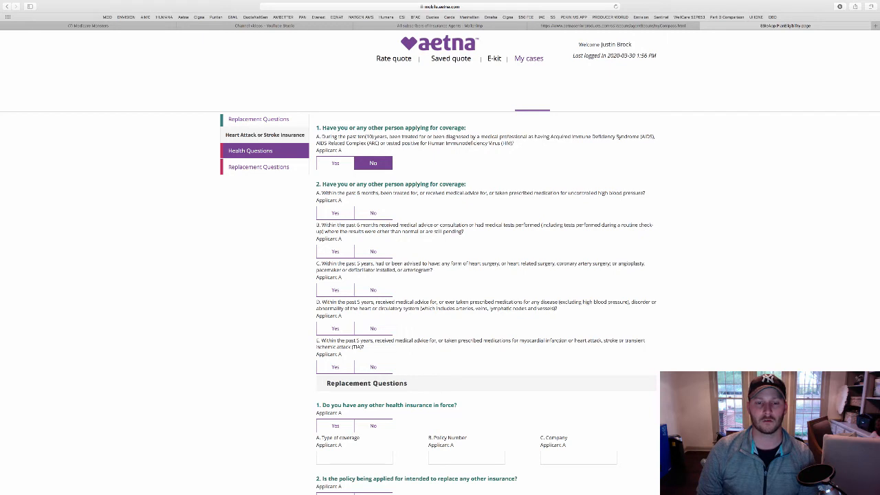
{"action": "left_click", "coordinate": [373, 214]}
{"action": "left_click", "coordinate": [374, 252]}
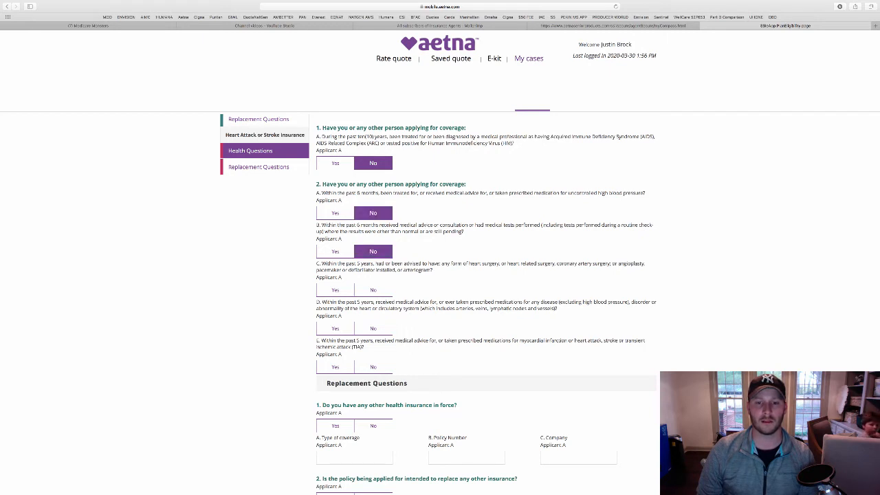
{"action": "left_click", "coordinate": [373, 290]}
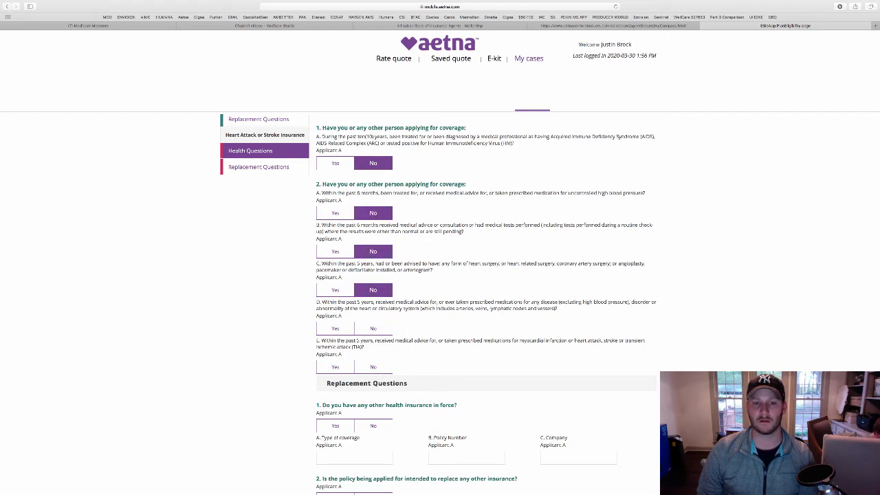
{"action": "left_click", "coordinate": [374, 328]}
{"action": "scroll", "coordinate": [373, 329], "scroll_direction": "down", "scroll_amount": 1}
{"action": "left_click", "coordinate": [373, 327]}
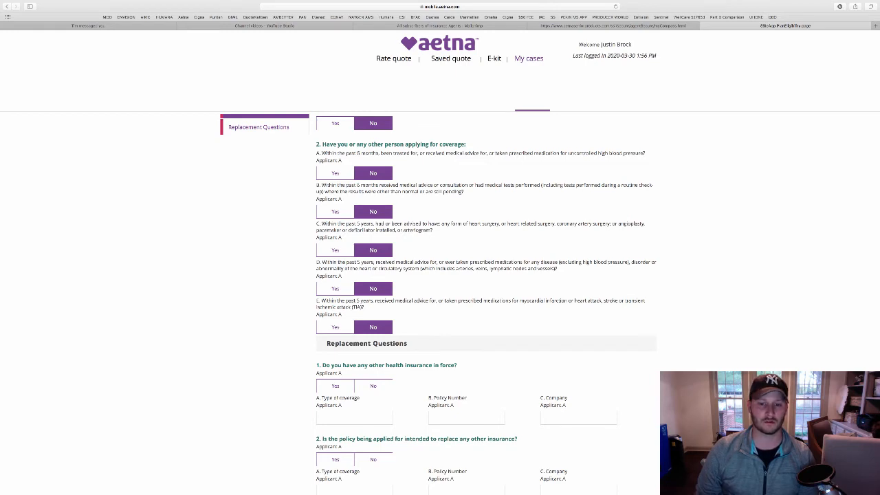
Answer No to both replacement questions and continue to the Benefits & Plan step
{"action": "scroll", "coordinate": [550, 298], "scroll_direction": "down", "scroll_amount": 2}
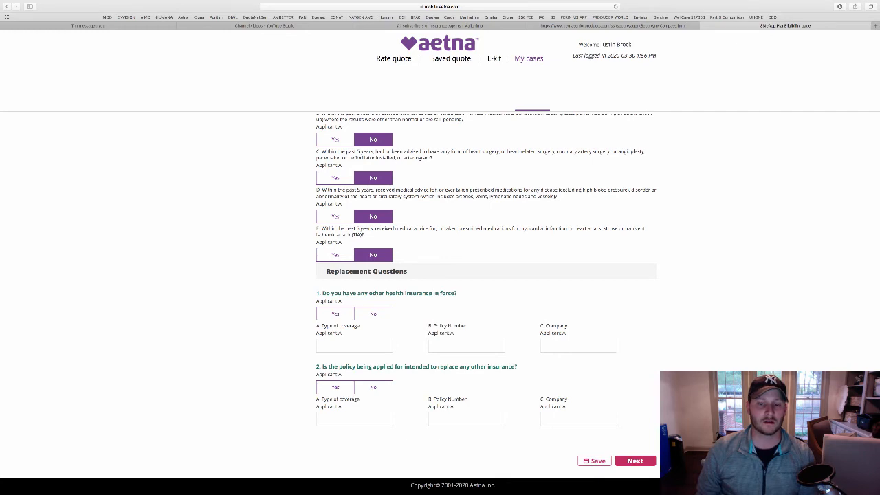
{"action": "left_click", "coordinate": [374, 314]}
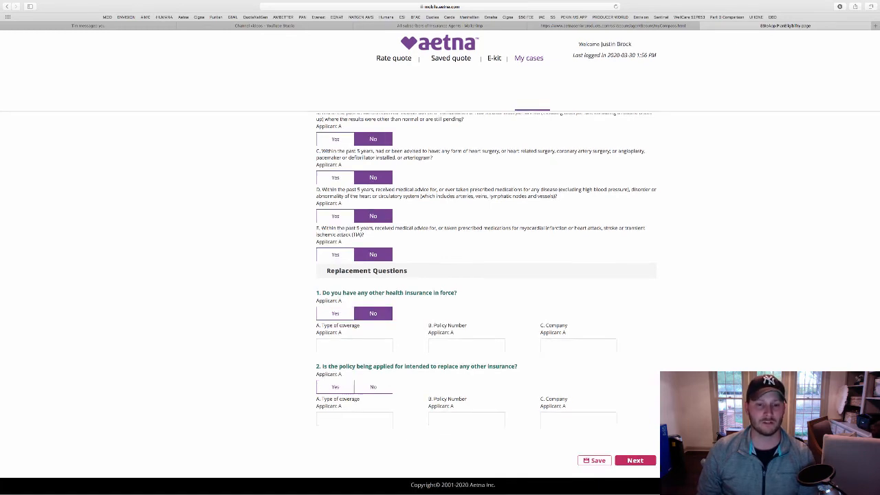
{"action": "left_click", "coordinate": [373, 387]}
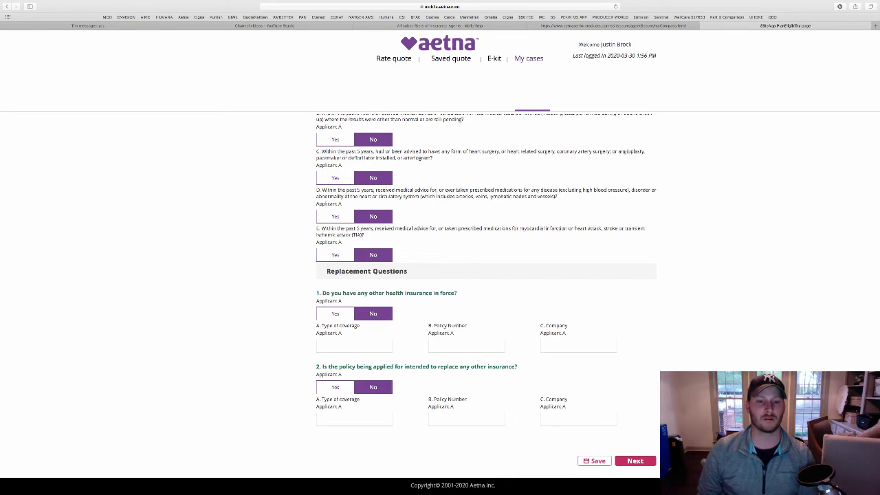
{"action": "left_click", "coordinate": [336, 313]}
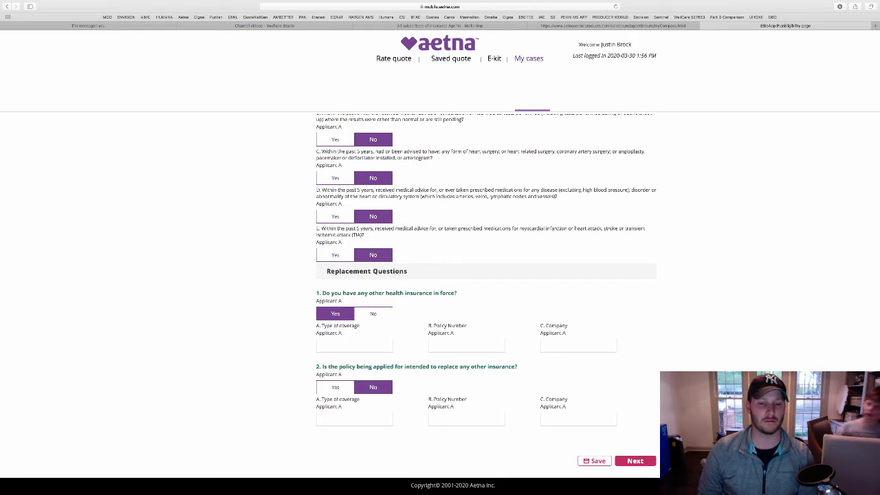
{"action": "left_click", "coordinate": [354, 346]}
{"action": "left_click", "coordinate": [373, 314]}
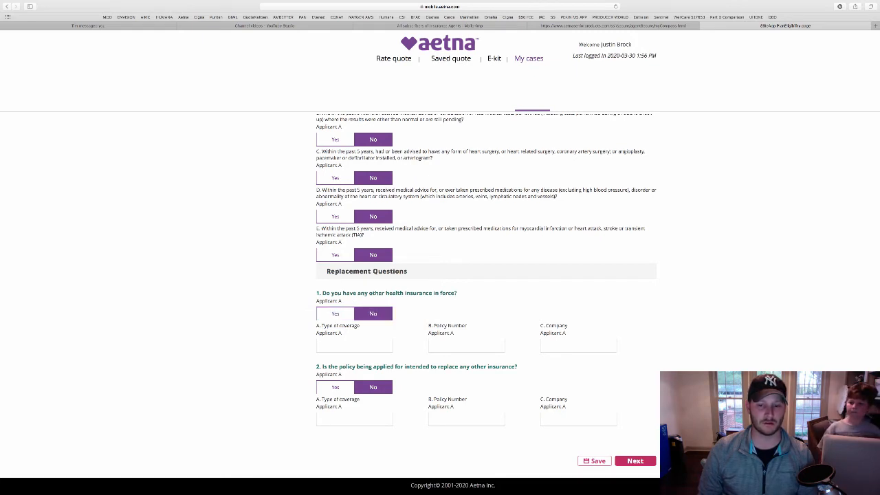
{"action": "left_click", "coordinate": [636, 461]}
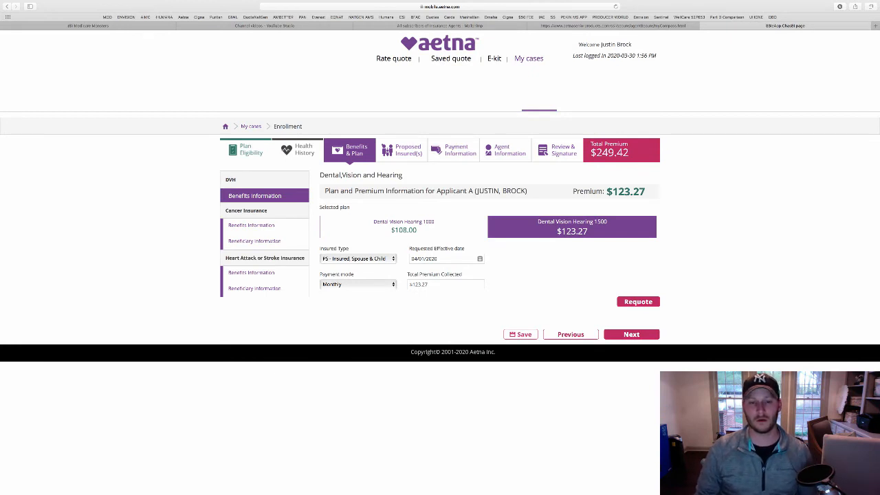
Confirm the Dental Vision Hearing 1500 plan details and accept the confirmation dialog
{"action": "left_click", "coordinate": [632, 334]}
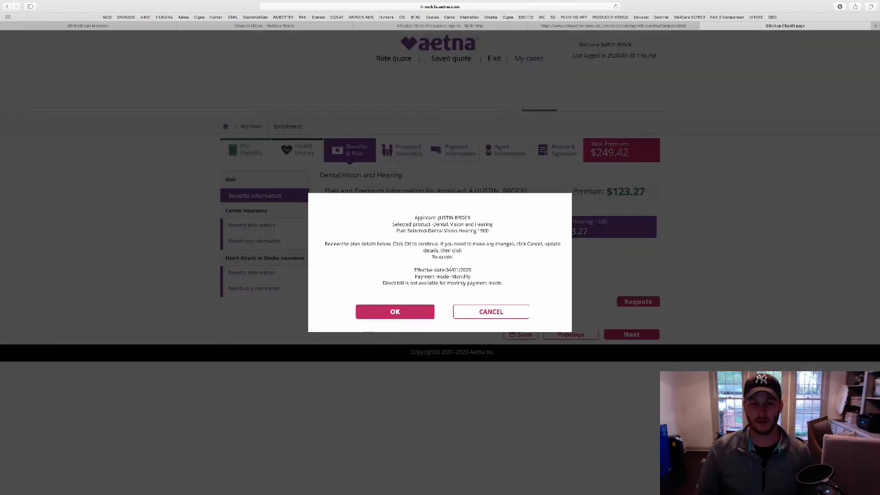
{"action": "left_click", "coordinate": [395, 312]}
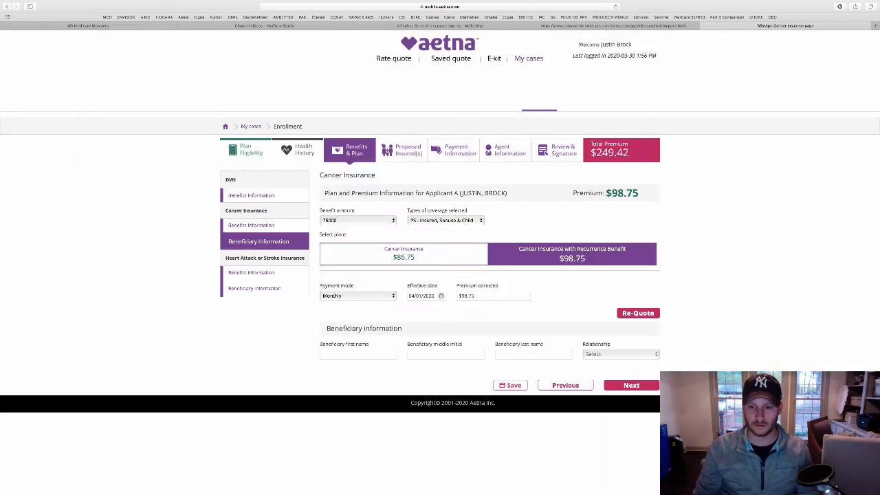
Enter the cancer beneficiary's first and last name and set the relationship to Spouse
{"action": "left_click", "coordinate": [357, 354]}
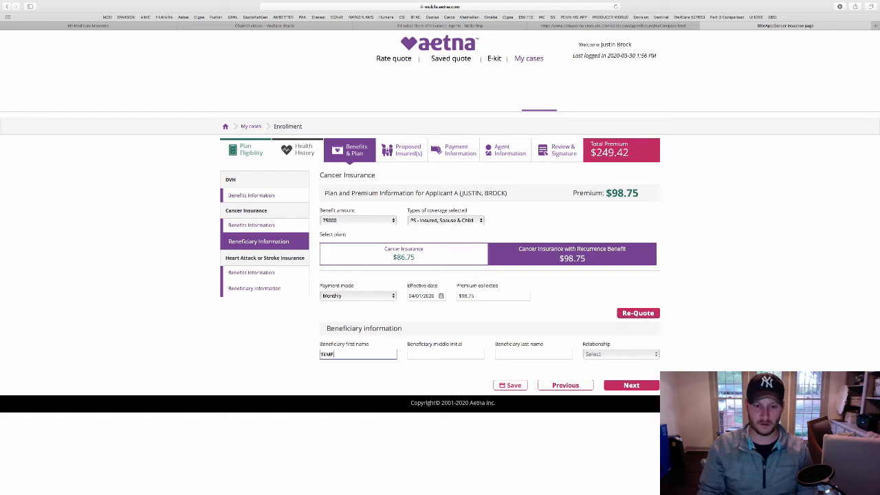
{"action": "key", "text": "Tab"}
{"action": "key", "text": "Tab"}
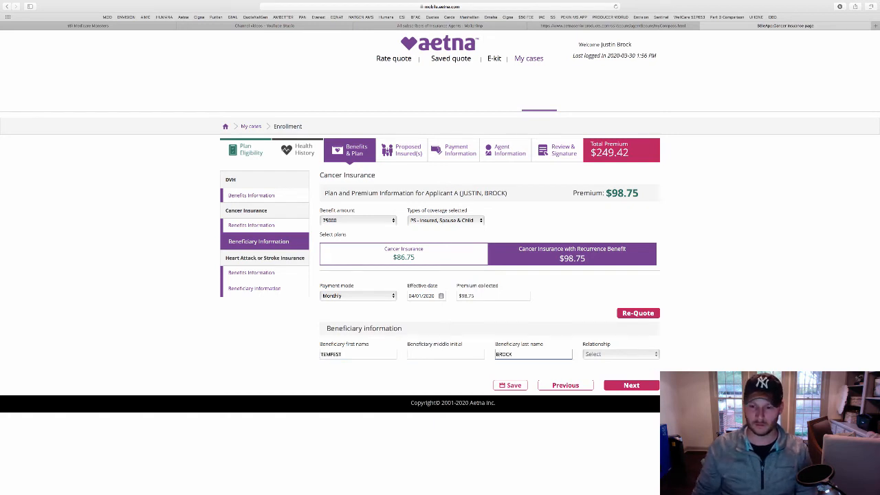
{"action": "key", "text": "Tab"}
{"action": "key", "text": "space"}
{"action": "left_click", "coordinate": [594, 362]}
Confirm the Cancer and Heart Attack or Stroke plan details, carrying the beneficiary over
{"action": "left_click", "coordinate": [631, 385]}
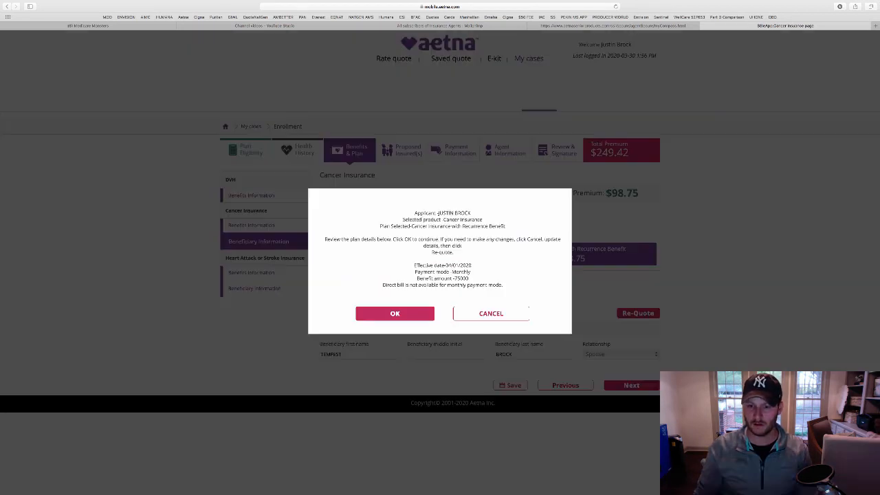
{"action": "left_click", "coordinate": [394, 314]}
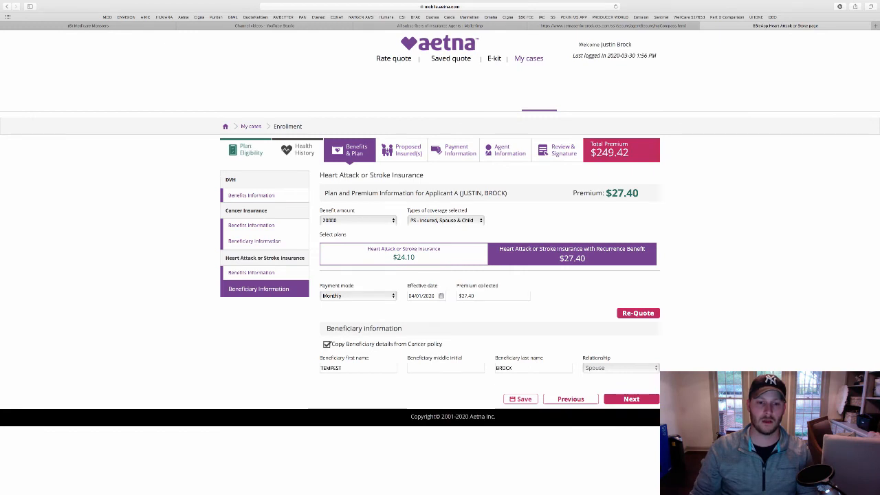
{"action": "left_click", "coordinate": [632, 399]}
{"action": "left_click", "coordinate": [395, 314]}
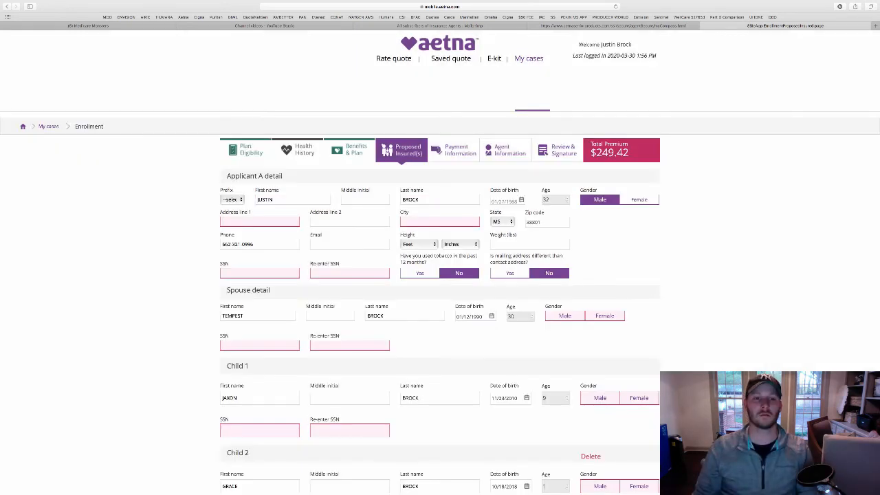
Enter the applicant's street address and city, correcting the city entry
{"action": "left_click", "coordinate": [294, 221]}
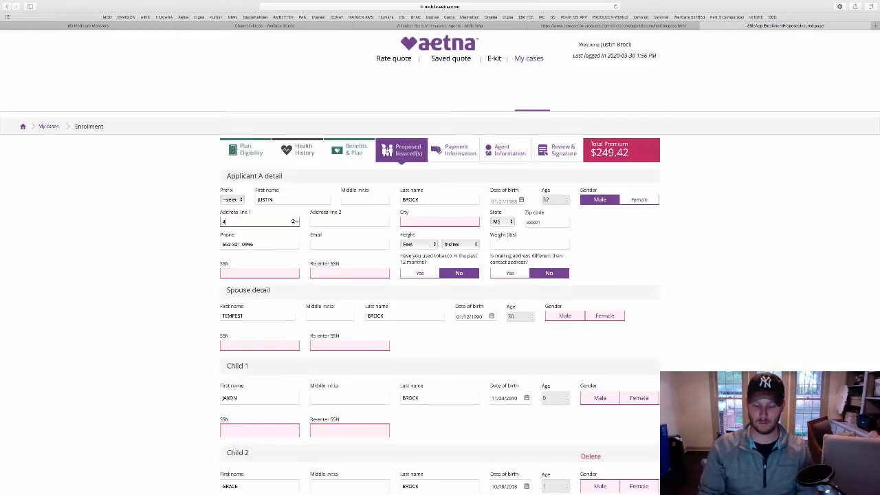
{"action": "key", "text": "Tab"}
{"action": "key", "text": "Tab"}
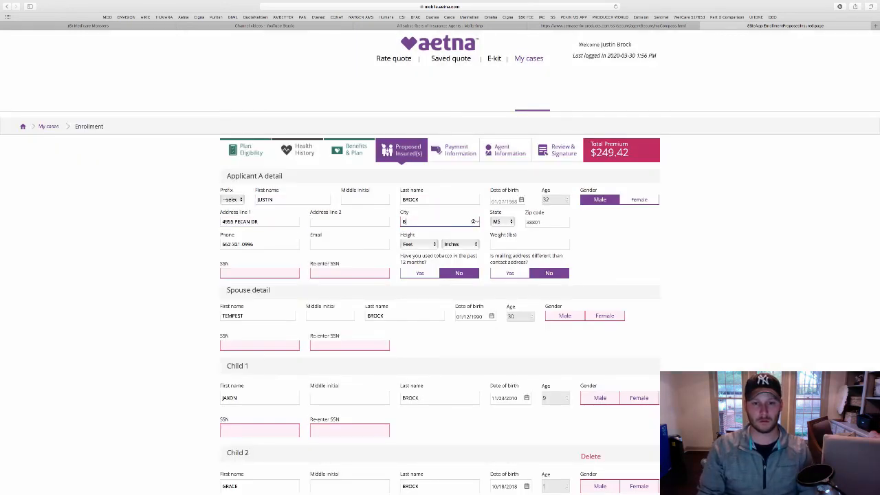
{"action": "type", "text": "BELDEN"}
{"action": "key", "text": "Tab"}
{"action": "key", "text": "shift+Tab"}
{"action": "type", "text": "TUPELO"}
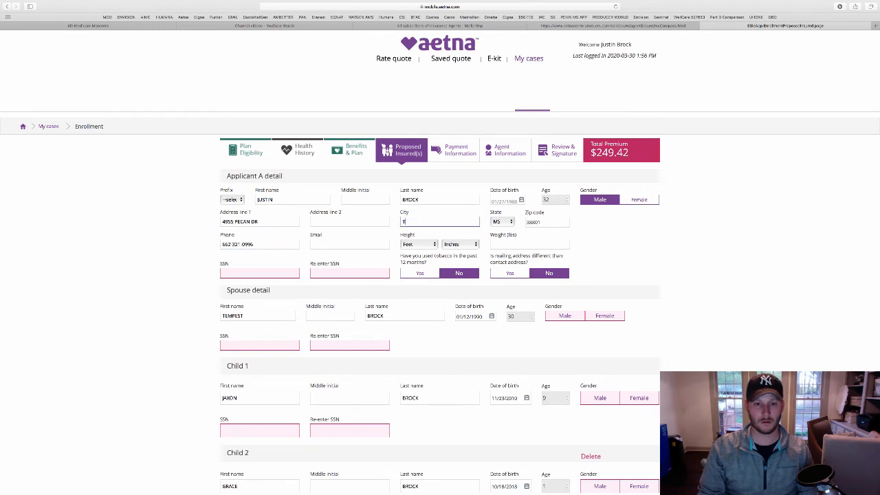
{"action": "key", "text": "Tab"}
Enter and re-enter the applicant's and spouse's Social Security numbers
{"action": "key", "text": "Tab"}
{"action": "key", "text": "Tab"}
{"action": "key", "text": "Tab"}
{"action": "key", "text": "Tab"}
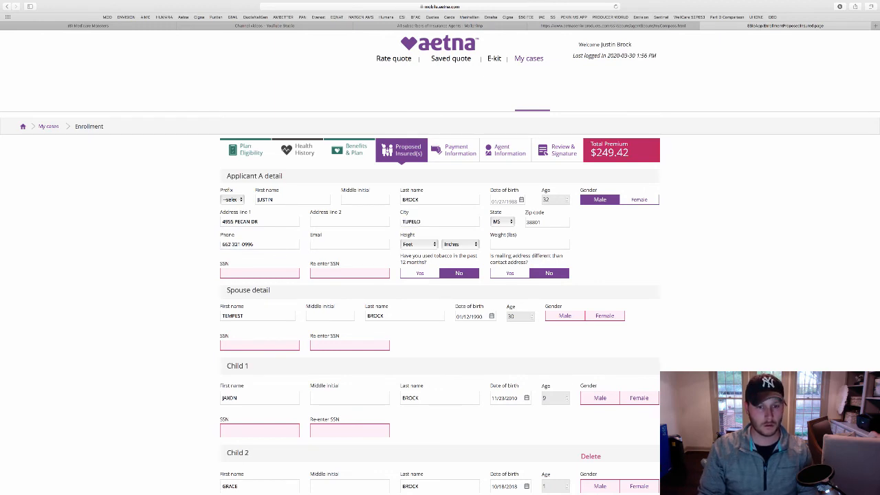
{"action": "key", "text": "Tab"}
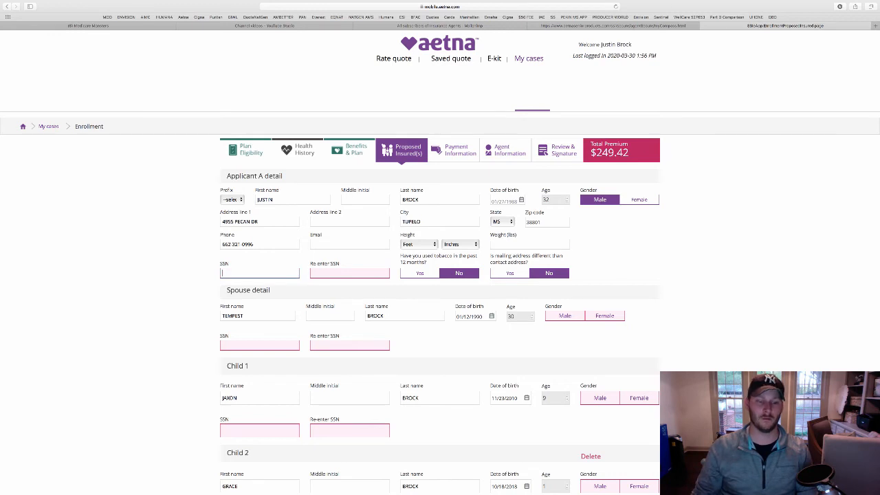
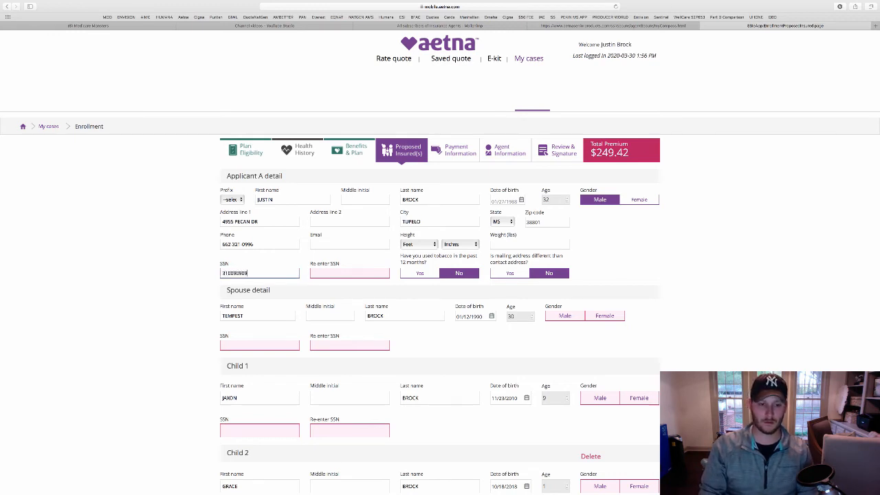
{"action": "key", "text": "Tab"}
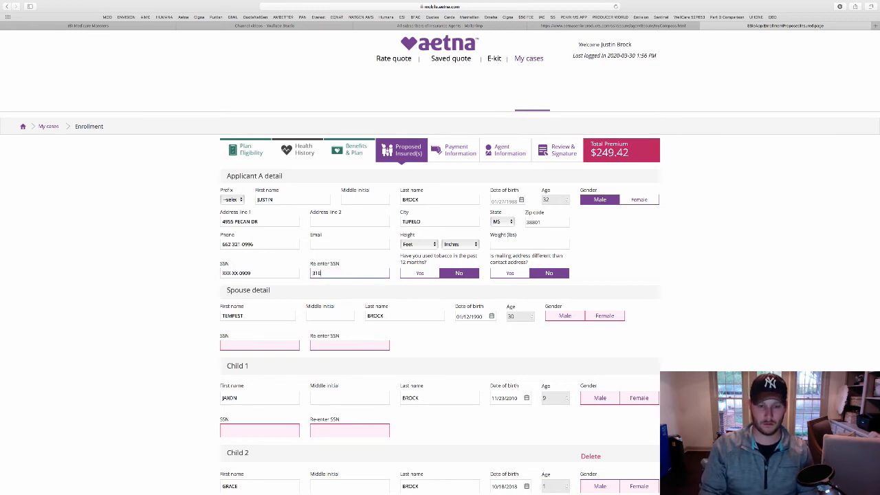
{"action": "key", "text": "Tab"}
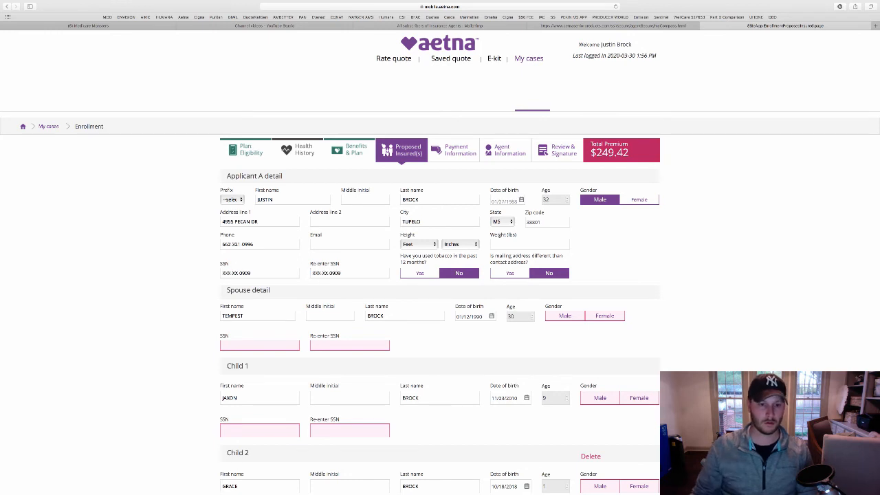
{"action": "key", "text": "Tab"}
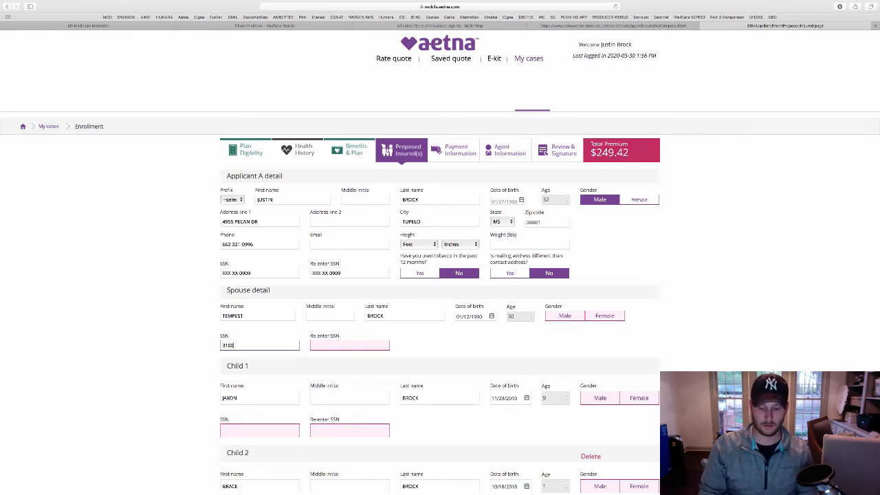
{"action": "key", "text": "Tab"}
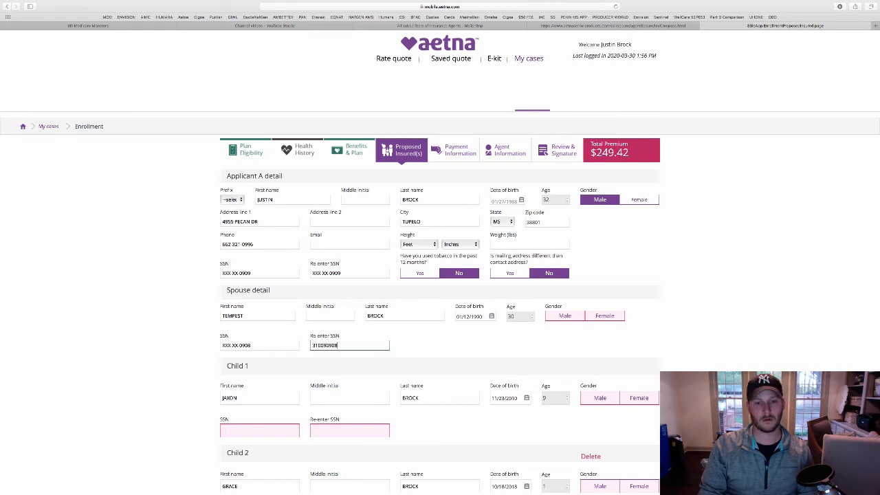
{"action": "key", "text": "Tab"}
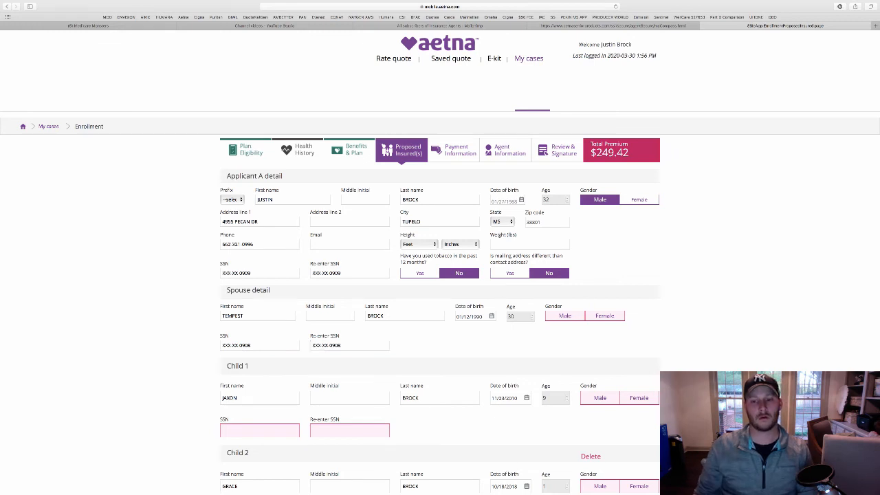
Set the spouse and second child to female and the first child to male
{"action": "left_click", "coordinate": [605, 316]}
{"action": "scroll", "coordinate": [605, 316], "scroll_direction": "down", "scroll_amount": 2}
{"action": "left_click", "coordinate": [600, 327]}
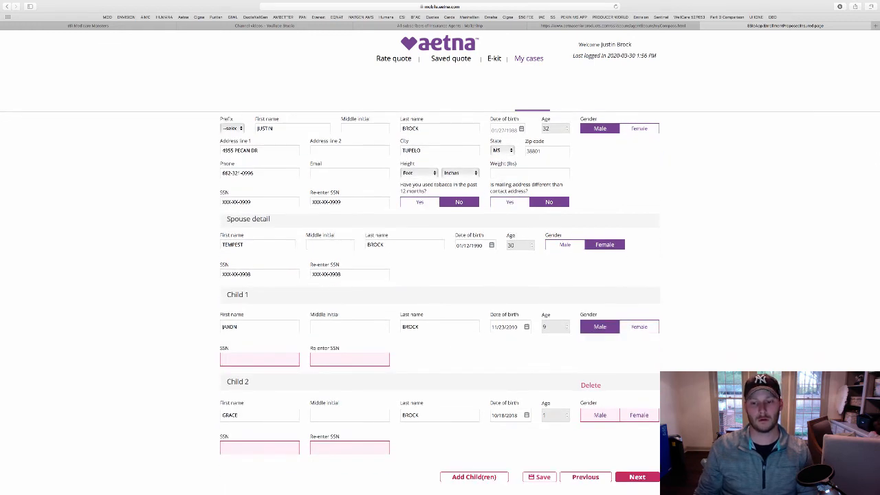
{"action": "left_click", "coordinate": [639, 415]}
Enter and confirm both children's SSNs, then keep the entered address and proceed
{"action": "left_click", "coordinate": [259, 360]}
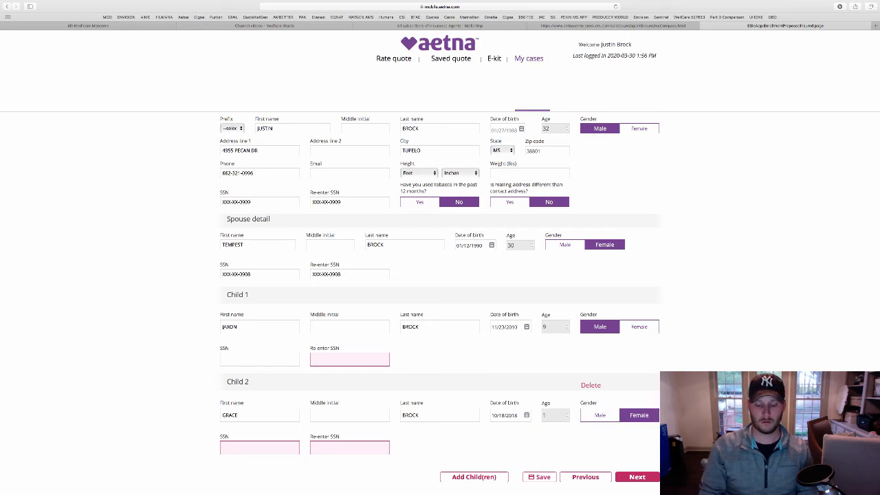
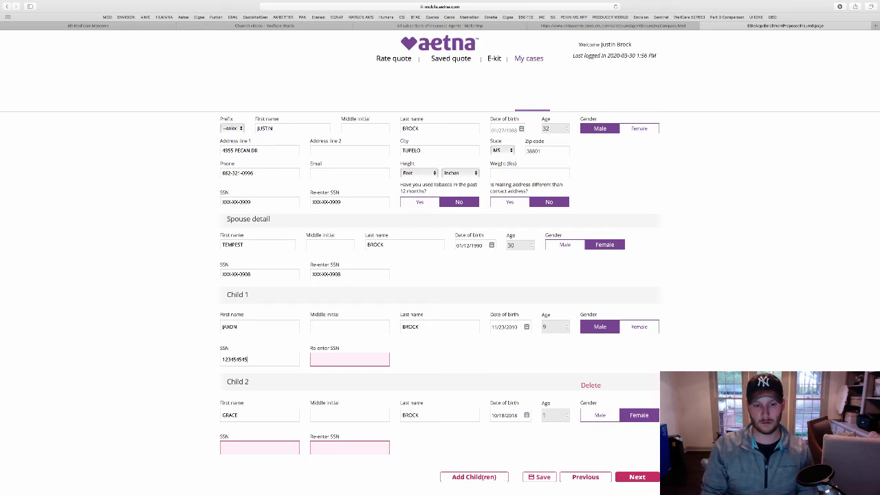
{"action": "key", "text": "Tab"}
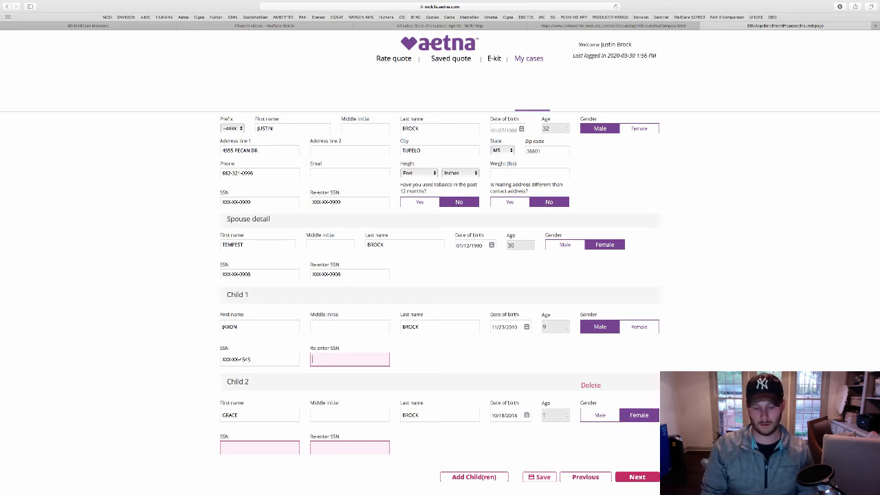
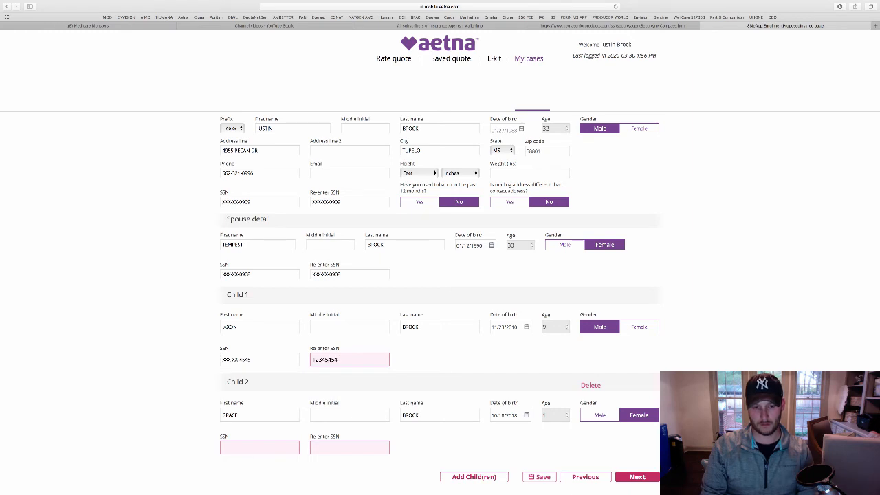
{"action": "key", "text": "Tab"}
{"action": "scroll", "coordinate": [440, 303], "scroll_direction": "down", "scroll_amount": 2}
{"action": "left_click", "coordinate": [260, 385]}
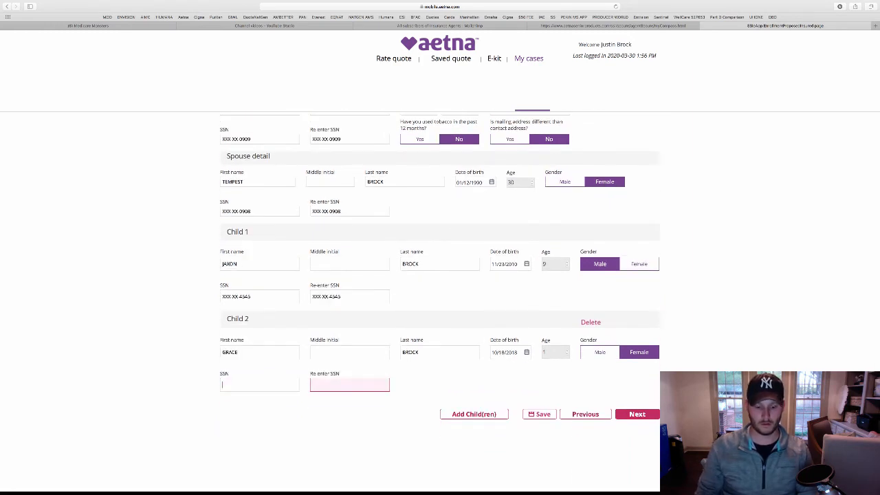
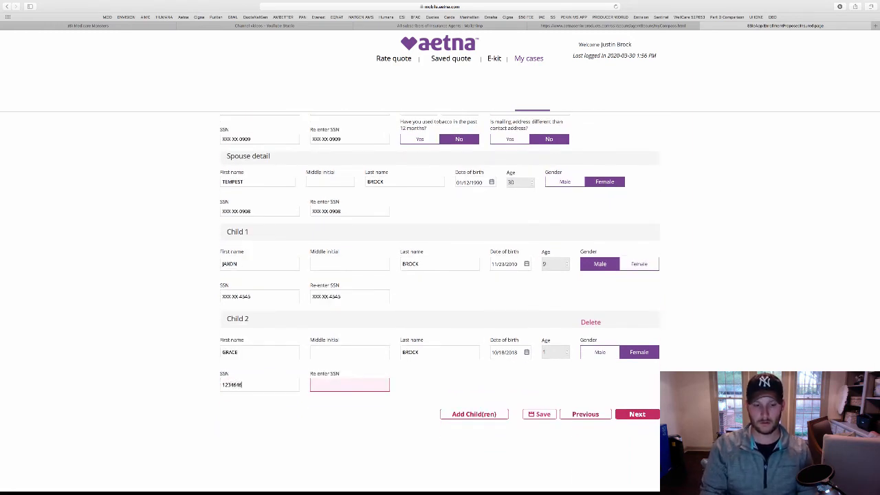
{"action": "key", "text": "Tab"}
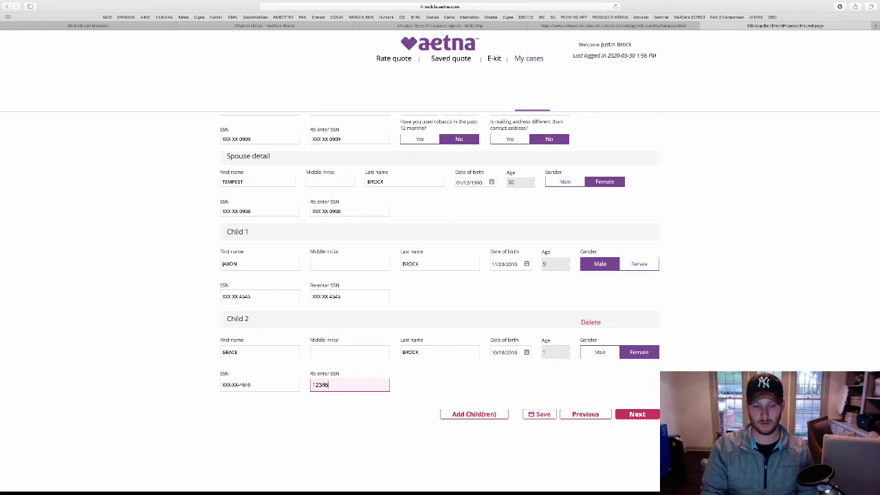
{"action": "key", "text": "Tab"}
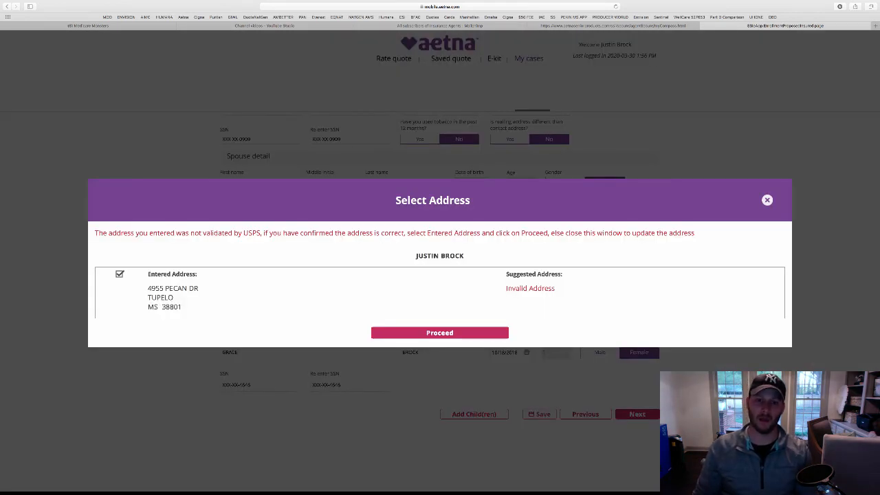
{"action": "left_click", "coordinate": [440, 333]}
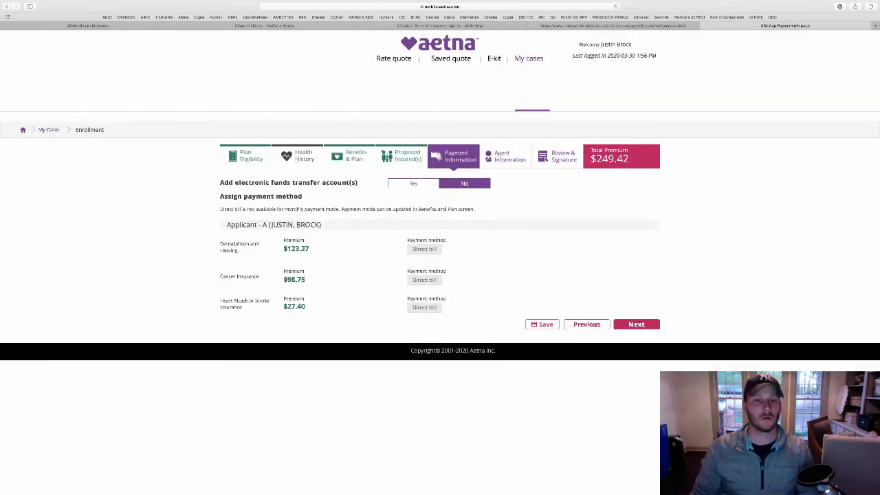
Add the BNA BANK checking account with its routing and account numbers as an EFT account
{"action": "left_click", "coordinate": [413, 184]}
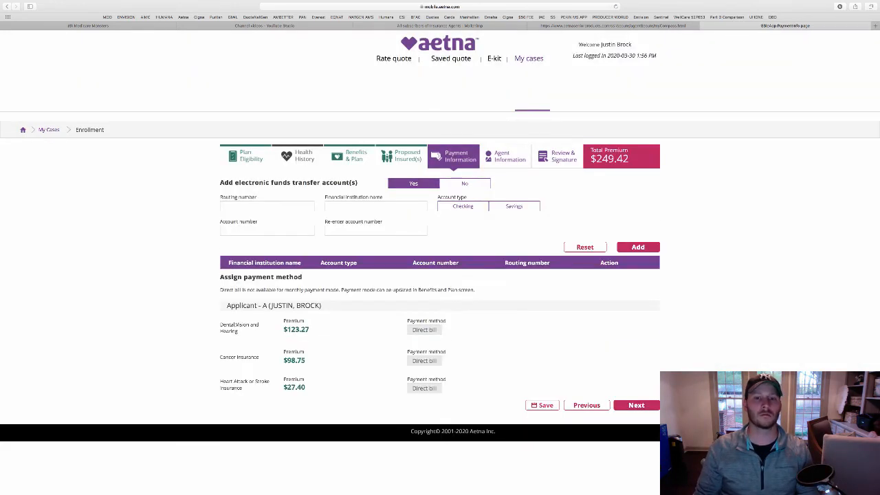
{"action": "left_click", "coordinate": [267, 206]}
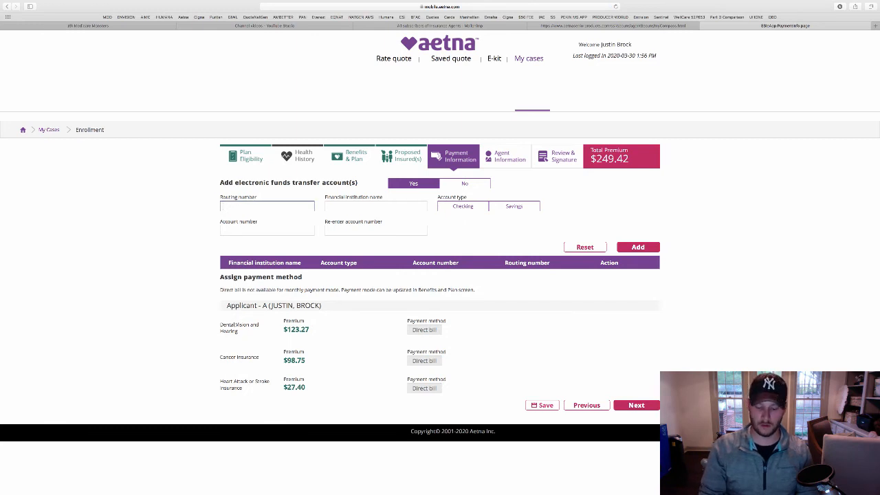
{"action": "type", "text": "084"}
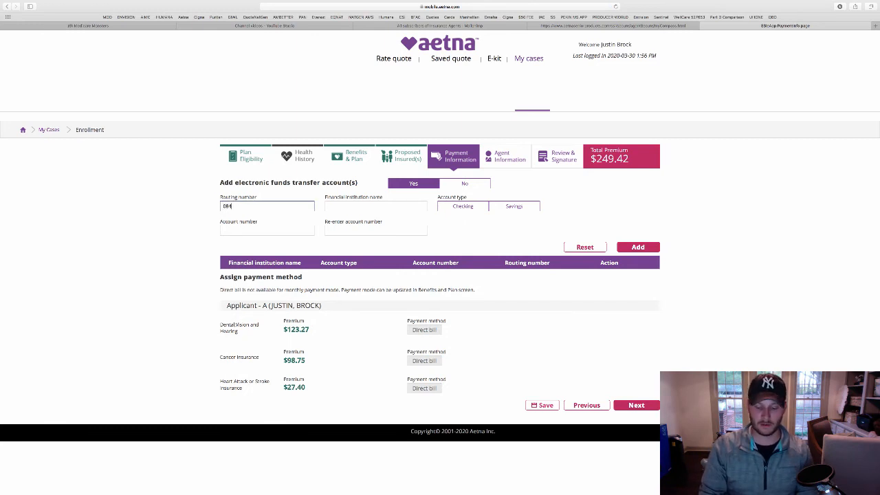
{"action": "type", "text": "2017"}
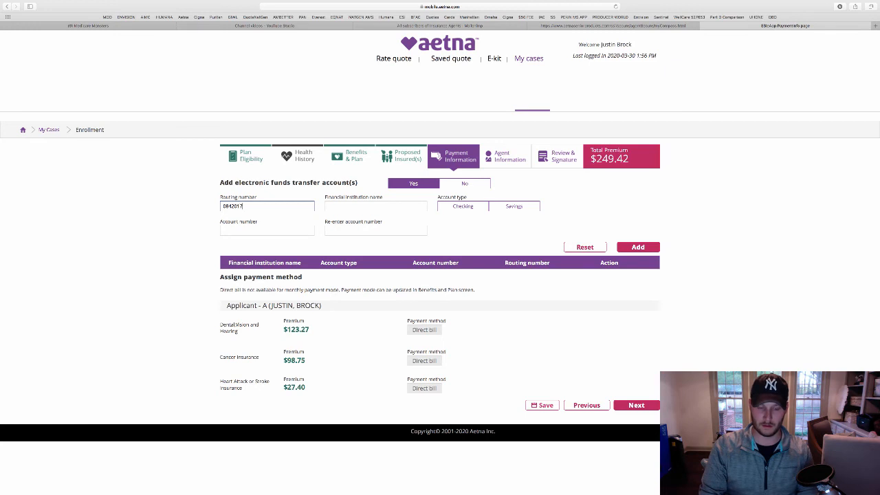
{"action": "type", "text": "57"}
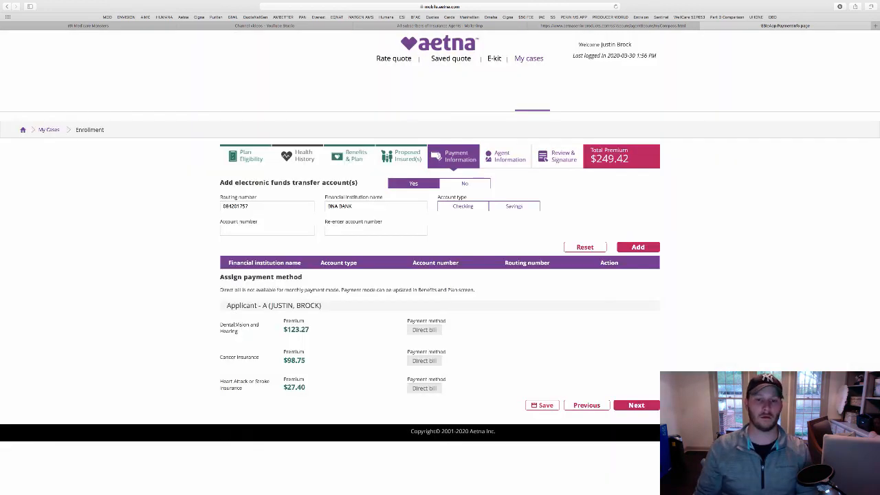
{"action": "left_click", "coordinate": [463, 206]}
{"action": "left_click", "coordinate": [267, 231]}
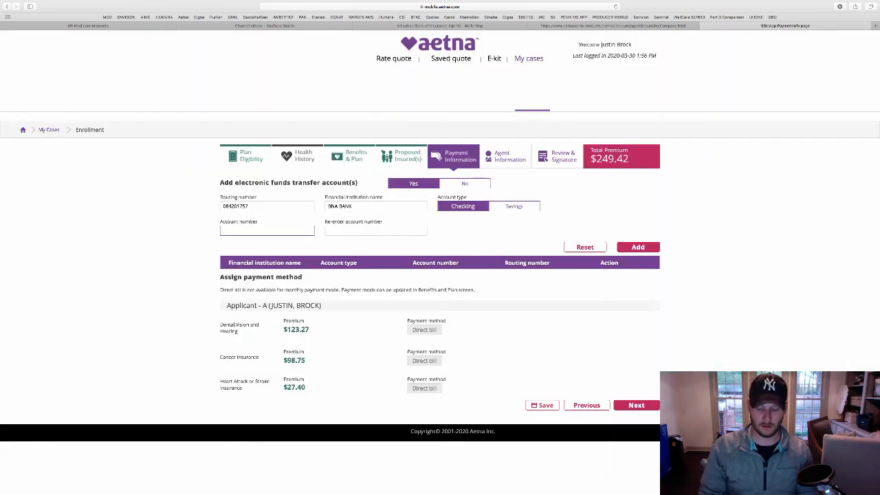
{"action": "key", "text": "Tab"}
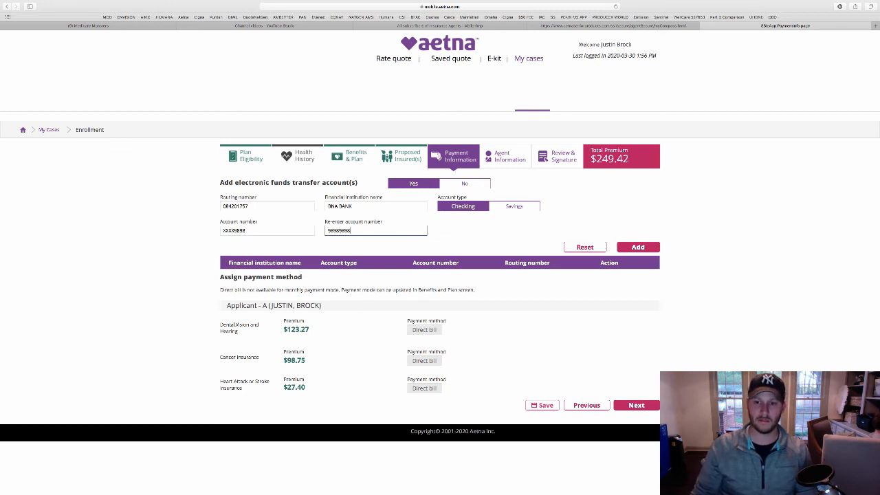
{"action": "left_click", "coordinate": [639, 247]}
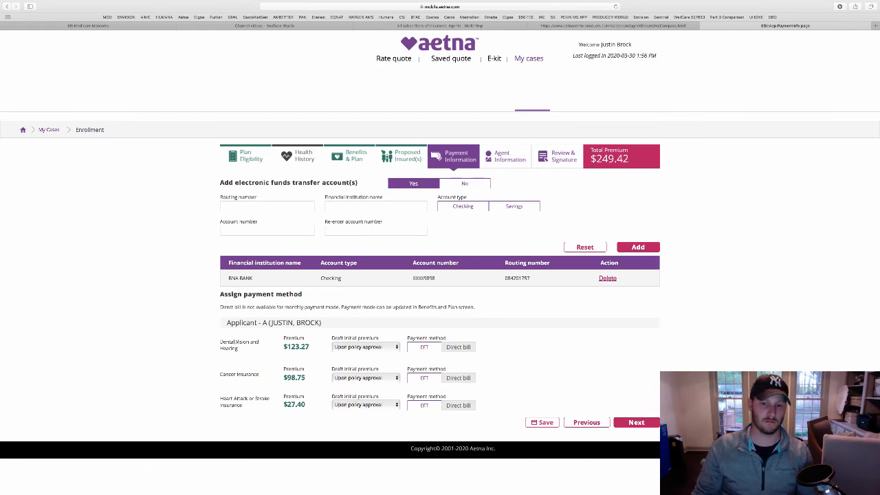
{"action": "left_click", "coordinate": [365, 348]}
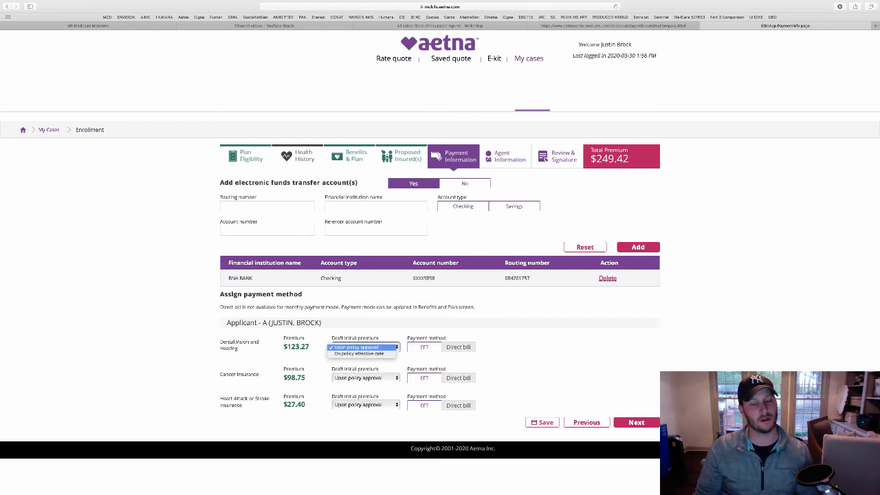
Set Dental, Cancer and Heart Attack initial premiums to draft on the policy effective date
{"action": "key", "text": "Escape"}
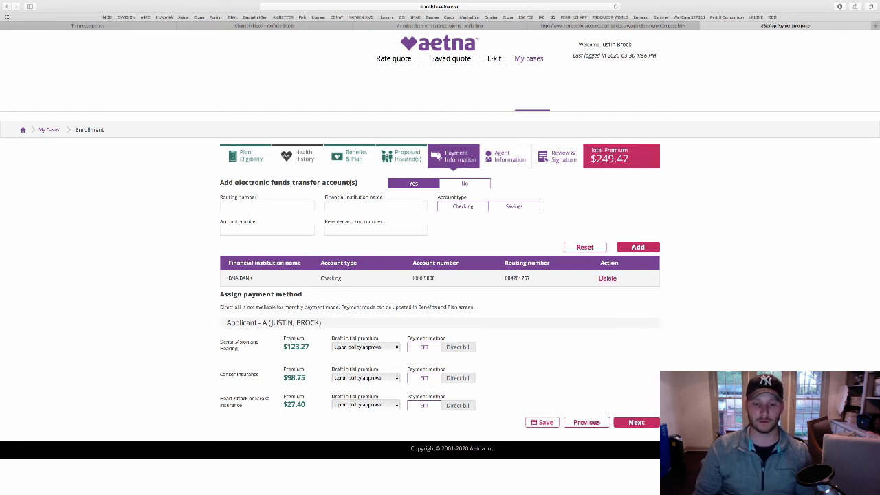
{"action": "left_click", "coordinate": [365, 347]}
{"action": "left_click", "coordinate": [363, 354]}
{"action": "left_click", "coordinate": [365, 378]}
{"action": "left_click", "coordinate": [363, 385]}
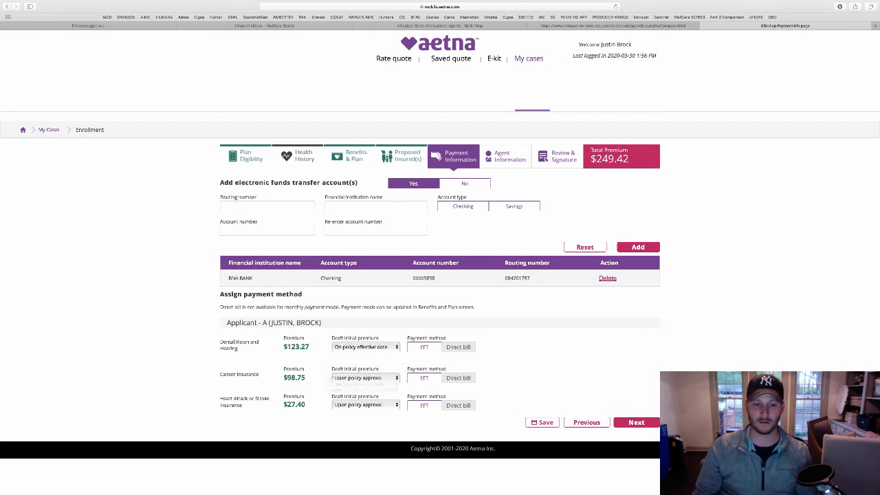
{"action": "left_click", "coordinate": [365, 378]}
{"action": "left_click", "coordinate": [362, 385]}
{"action": "left_click", "coordinate": [365, 405]}
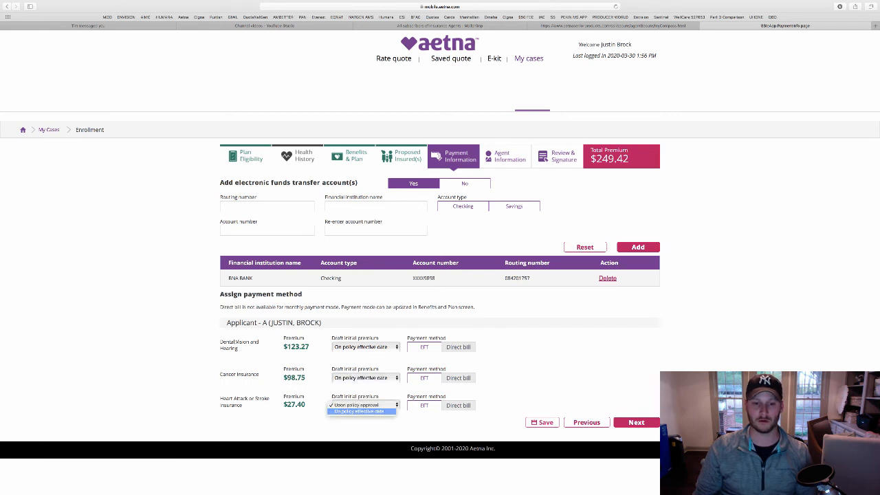
{"action": "left_click", "coordinate": [362, 411]}
Pay all three premiums by EFT from the added checking account
{"action": "left_click", "coordinate": [424, 346]}
{"action": "left_click", "coordinate": [425, 377]}
{"action": "left_click", "coordinate": [425, 405]}
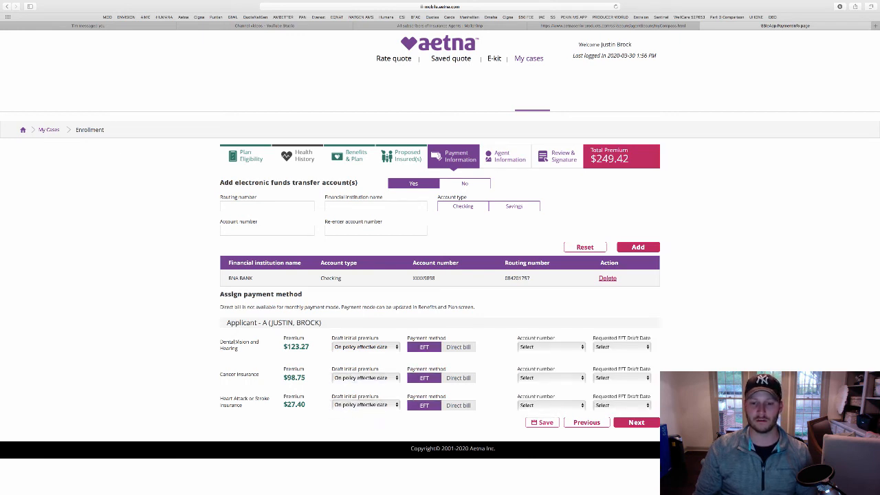
{"action": "left_click", "coordinate": [551, 346]}
{"action": "left_click", "coordinate": [544, 355]}
{"action": "left_click", "coordinate": [551, 378]}
{"action": "left_click", "coordinate": [544, 385]}
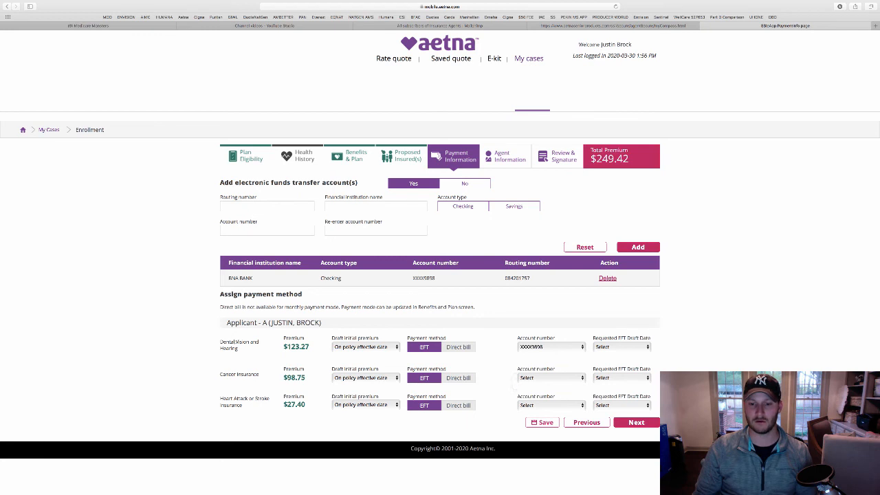
{"action": "left_click", "coordinate": [550, 378]}
{"action": "left_click", "coordinate": [544, 385]}
{"action": "left_click", "coordinate": [550, 405]}
{"action": "left_click", "coordinate": [533, 414]}
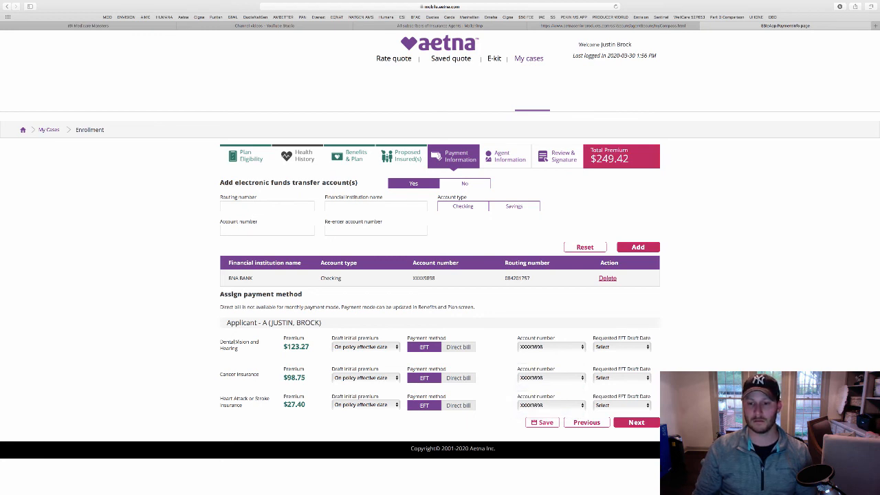
Set the EFT draft date to 1 for Dental, Cancer and Heart Attack
{"action": "left_click", "coordinate": [619, 405]}
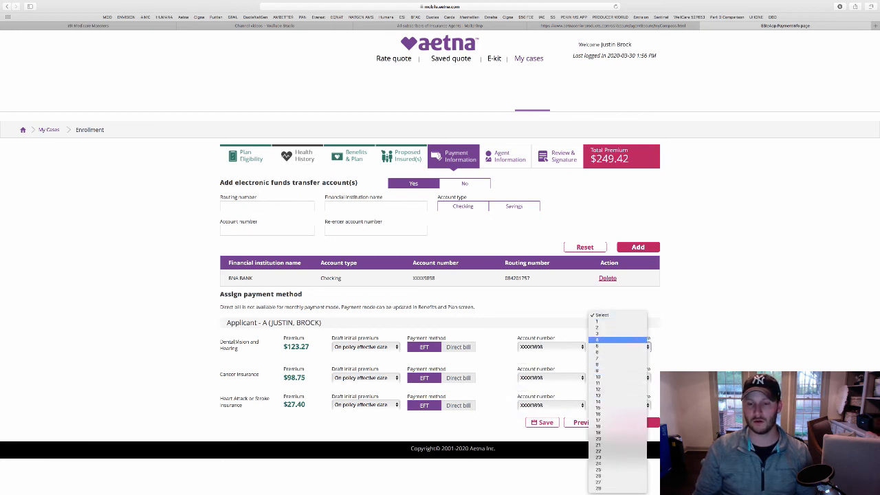
{"action": "left_click", "coordinate": [605, 321]}
{"action": "left_click", "coordinate": [621, 378]}
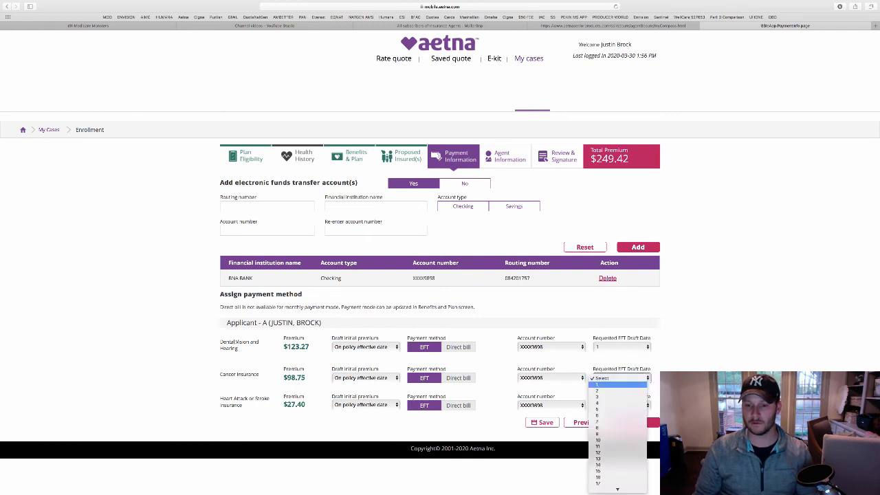
{"action": "left_click", "coordinate": [598, 384]}
{"action": "left_click", "coordinate": [621, 405]}
{"action": "left_click", "coordinate": [598, 412]}
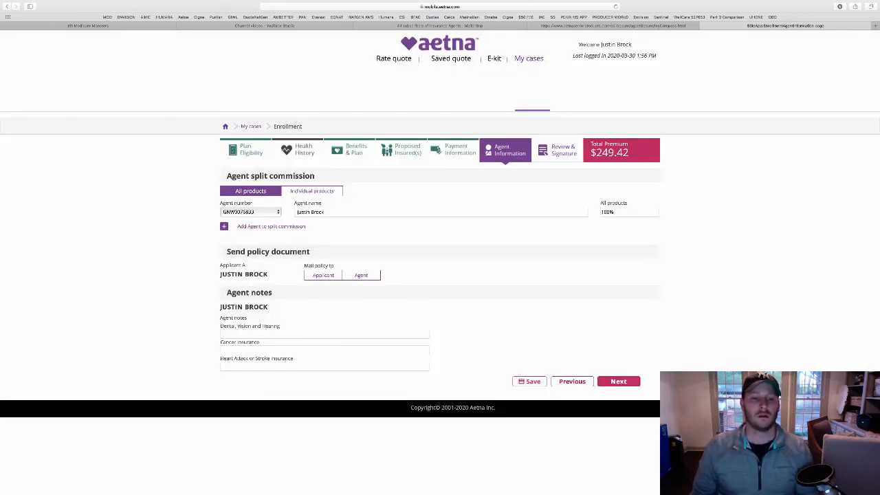
Mail the policy to the Applicant, choose No for electronic retrieval, and review the summary
{"action": "left_click", "coordinate": [323, 275]}
{"action": "left_click", "coordinate": [450, 275]}
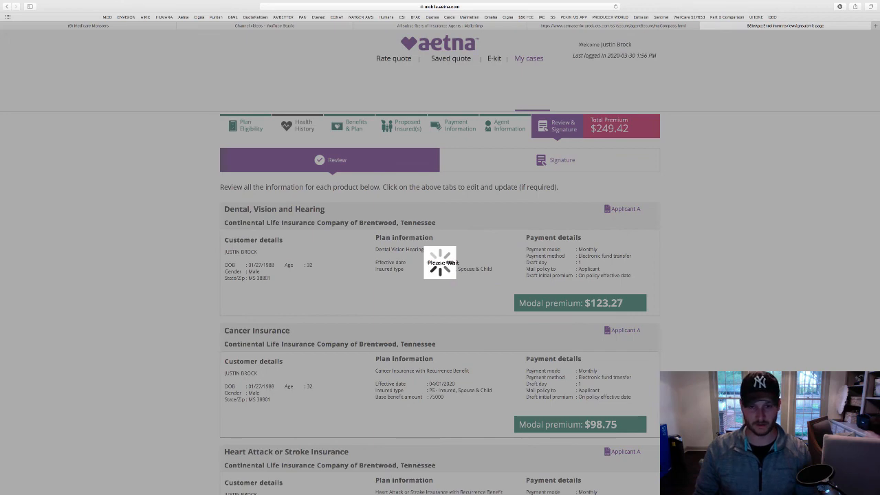
{"action": "scroll", "coordinate": [440, 275], "scroll_direction": "down", "scroll_amount": 5}
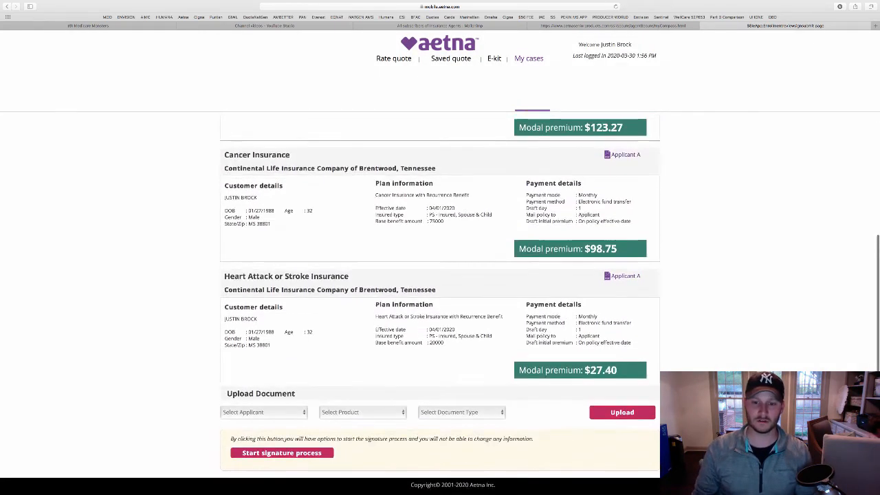
{"action": "scroll", "coordinate": [441, 275], "scroll_direction": "up", "scroll_amount": 5}
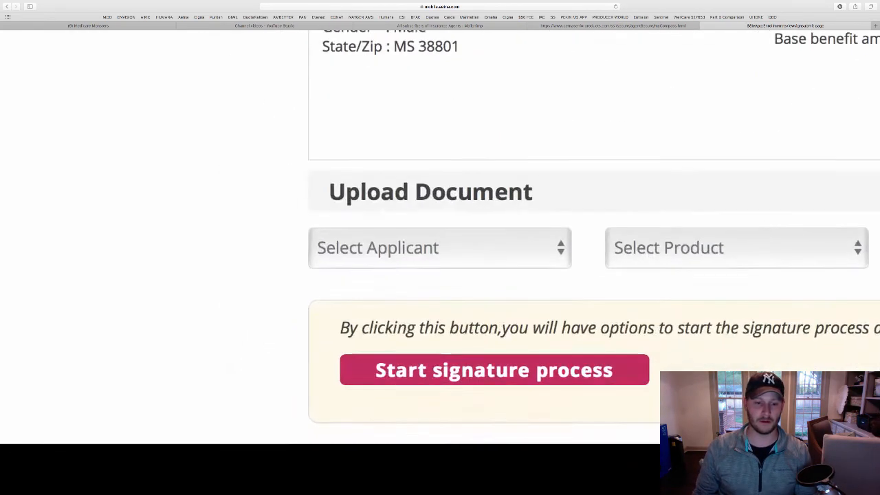
{"action": "scroll", "coordinate": [440, 276], "scroll_direction": "down", "scroll_amount": 5}
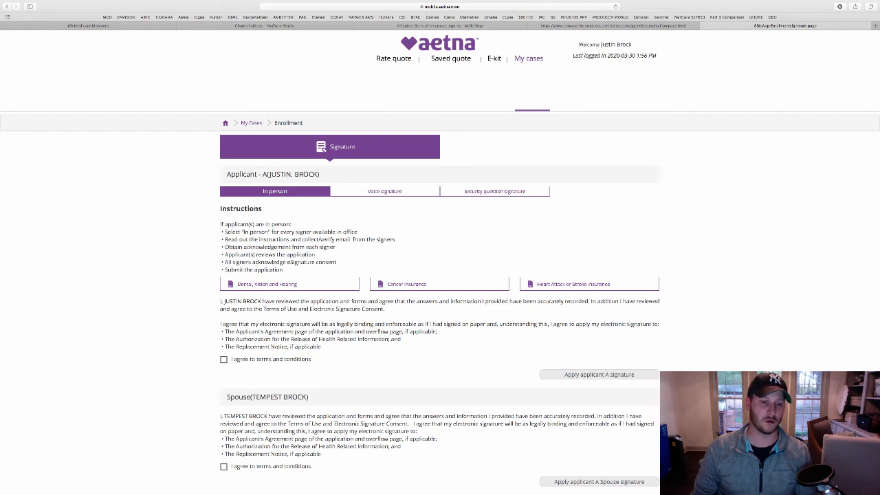
Sign for the applicant via security question Mother's maiden name? with its answer, and agree to the terms
{"action": "scroll", "coordinate": [441, 295], "scroll_direction": "down", "scroll_amount": 5}
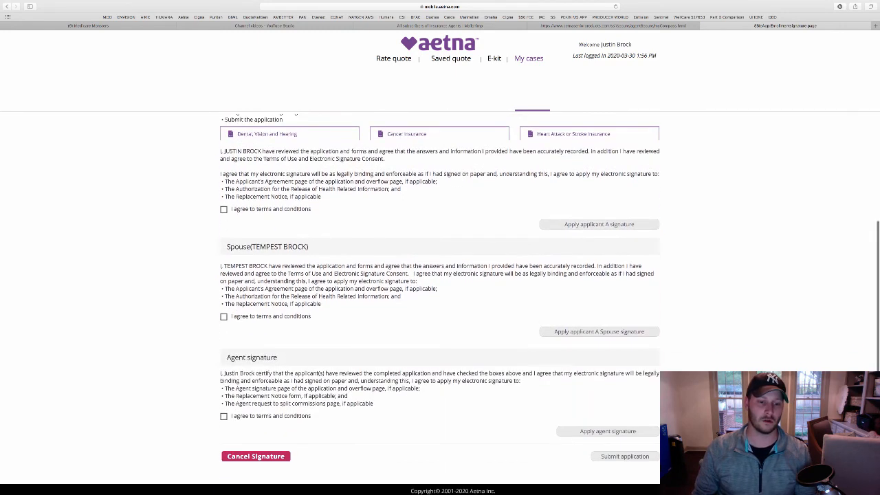
{"action": "scroll", "coordinate": [440, 302], "scroll_direction": "up", "scroll_amount": 5}
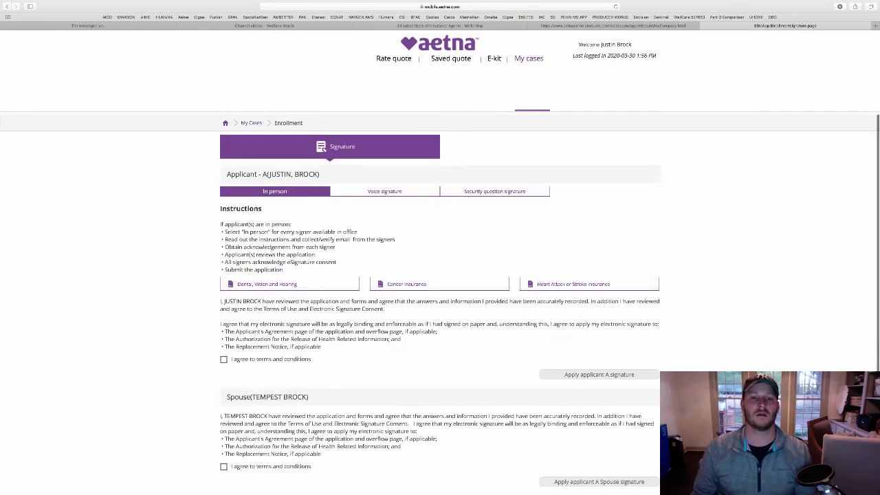
{"action": "left_click", "coordinate": [495, 192]}
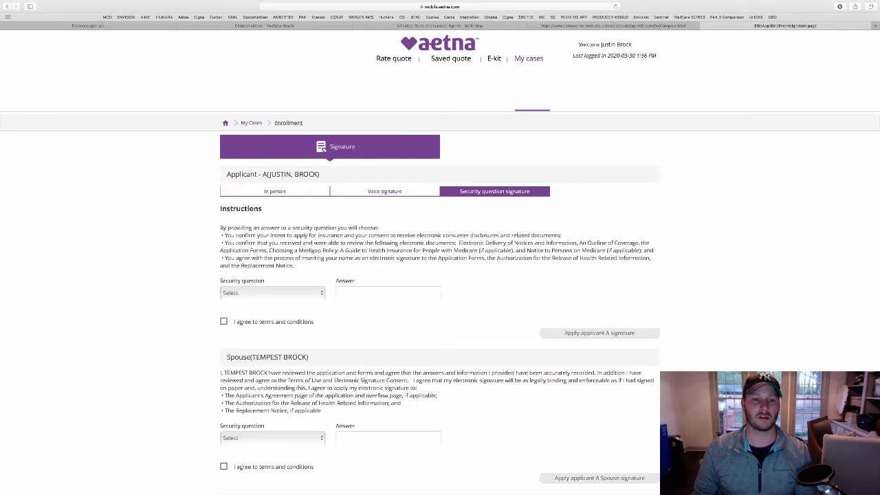
{"action": "left_click", "coordinate": [273, 293]}
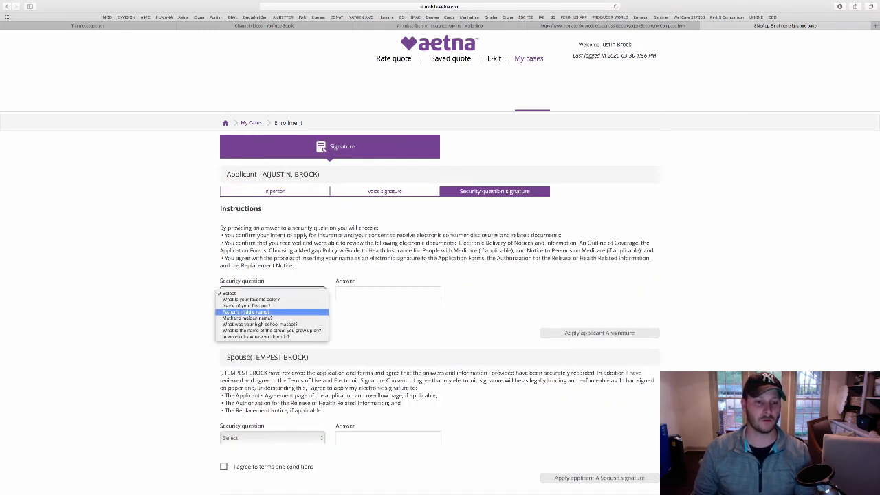
{"action": "left_click", "coordinate": [261, 319]}
{"action": "left_click", "coordinate": [388, 293]}
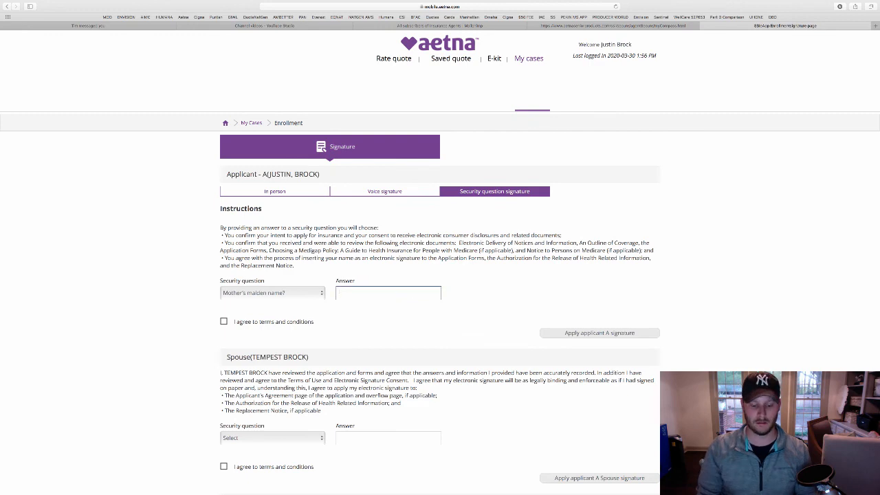
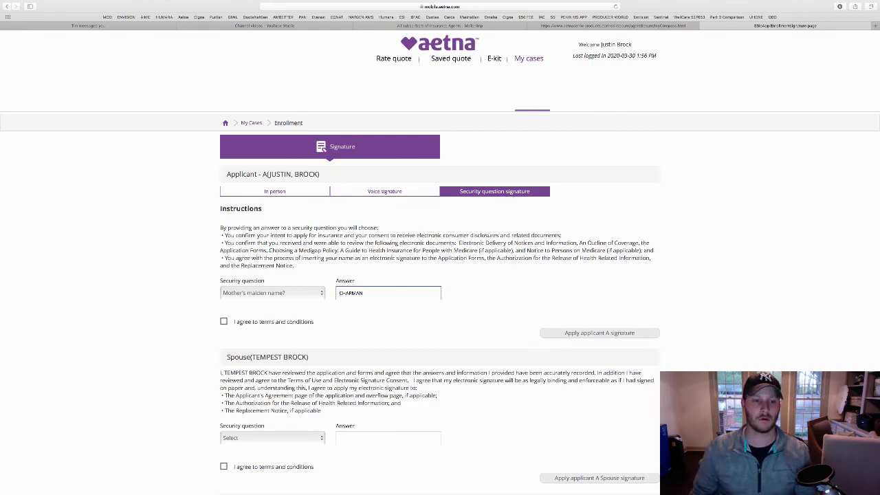
{"action": "key", "text": "Tab"}
Choose Mother's maiden name? as the spouse's security question and enter the answer
{"action": "scroll", "coordinate": [440, 304], "scroll_direction": "down", "scroll_amount": 2}
{"action": "left_click", "coordinate": [273, 357]}
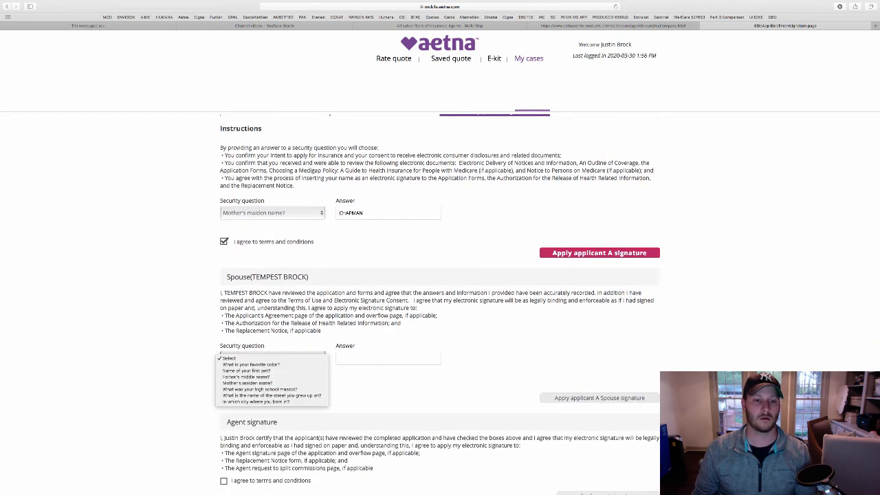
{"action": "key", "text": "Down"}
{"action": "key", "text": "Down"}
{"action": "key", "text": "Return"}
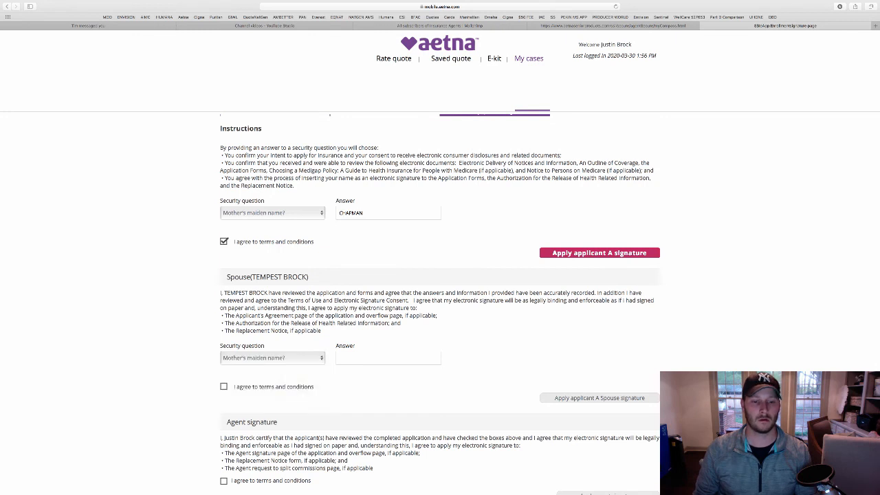
{"action": "key", "text": "Tab"}
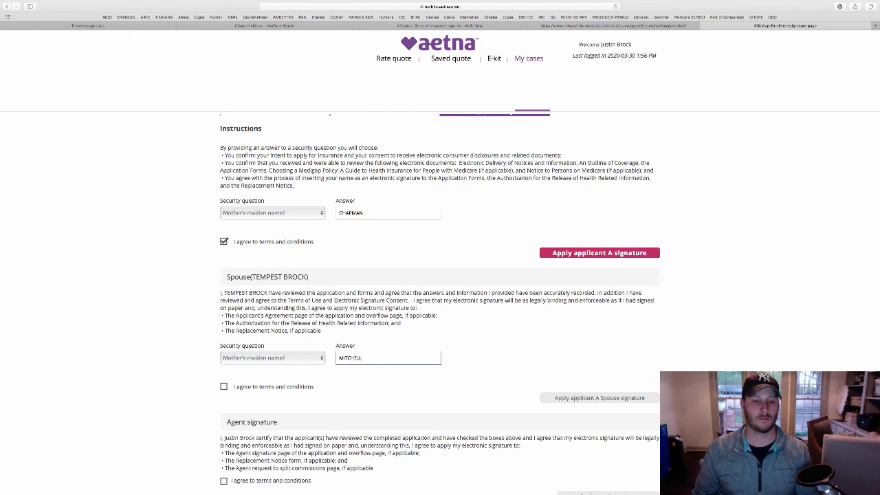
{"action": "key", "text": "Tab"}
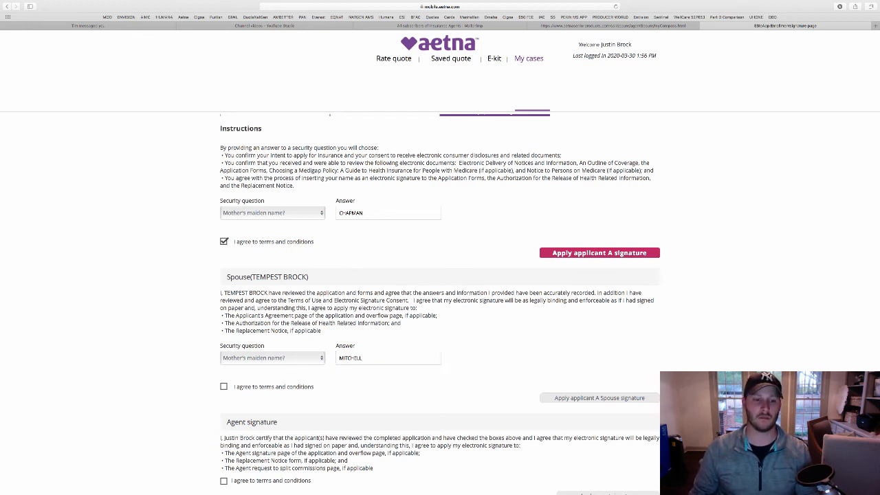
{"action": "scroll", "coordinate": [440, 295], "scroll_direction": "down", "scroll_amount": 2}
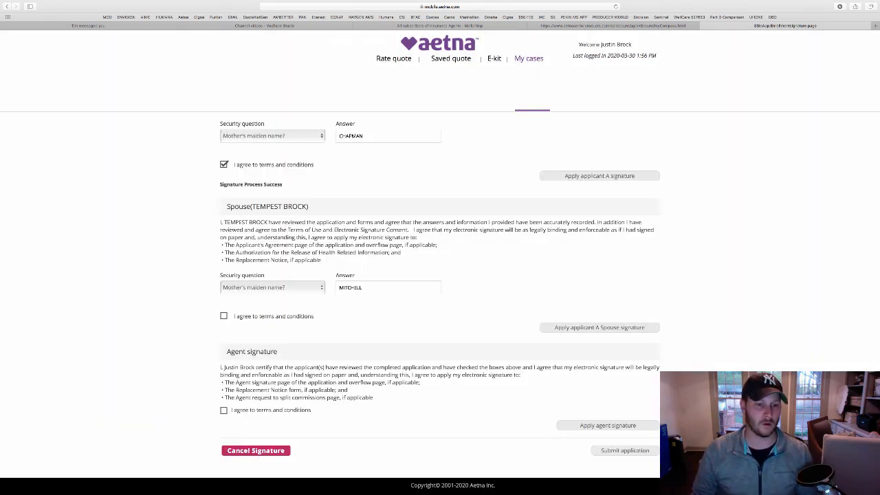
Accept the spouse's terms and conditions and apply the spouse's security-question signature
{"action": "left_click", "coordinate": [224, 316]}
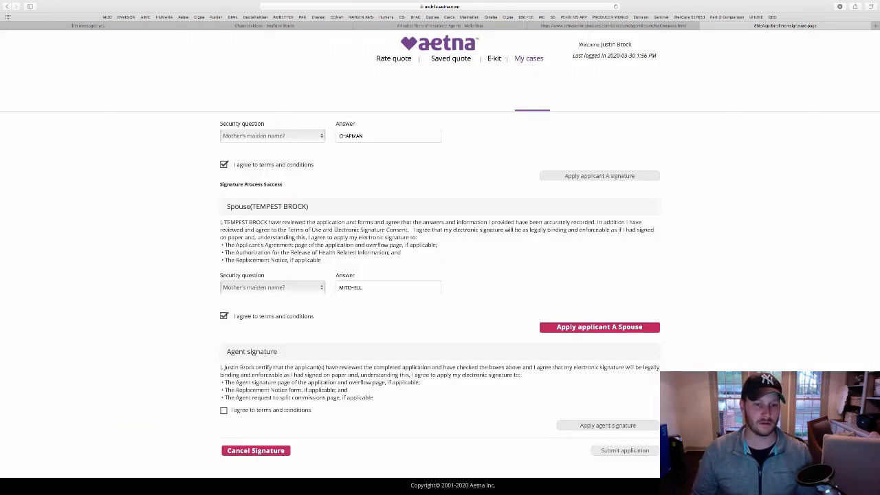
{"action": "left_click", "coordinate": [605, 327]}
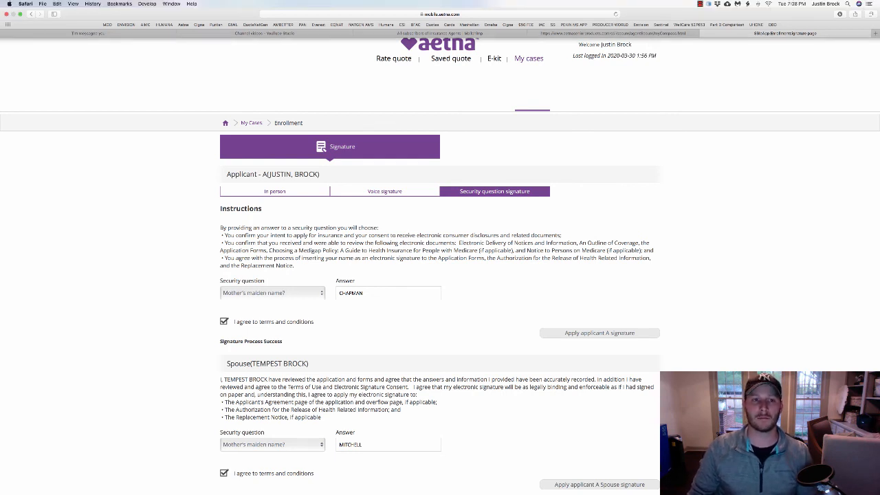
{"action": "left_click", "coordinate": [700, 3]}
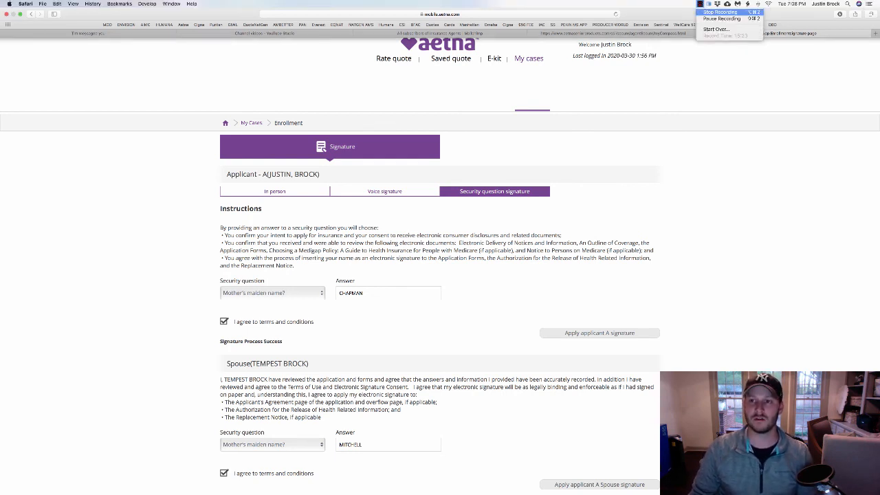